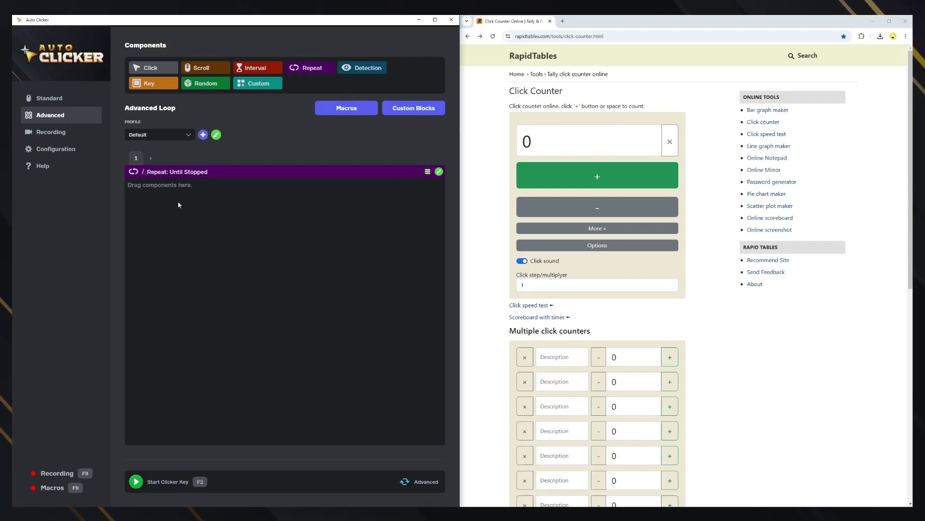
Add a click step inside the repeat loop and make it a left-button Drag.
{"action": "left_click_drag", "start_coordinate": [140, 72], "coordinate": [171, 202]}
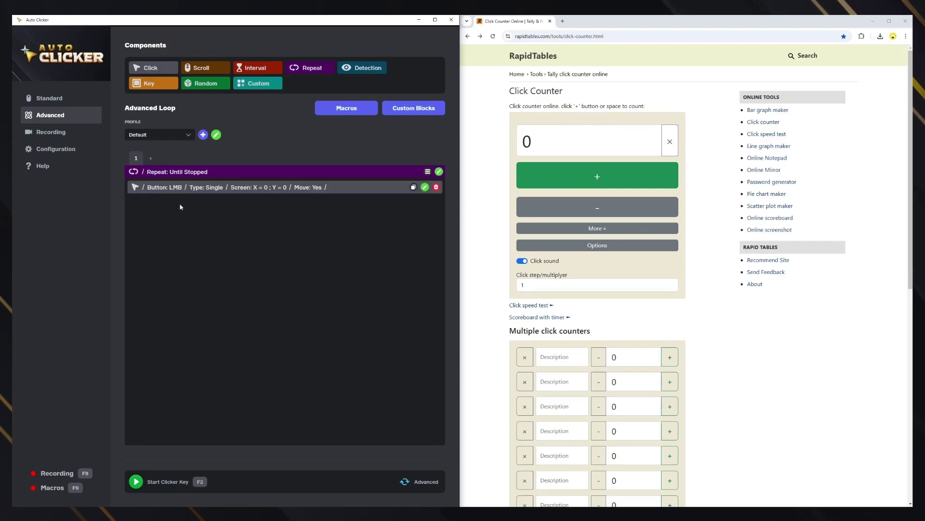
{"action": "left_click", "coordinate": [424, 187]}
{"action": "left_click", "coordinate": [211, 185]}
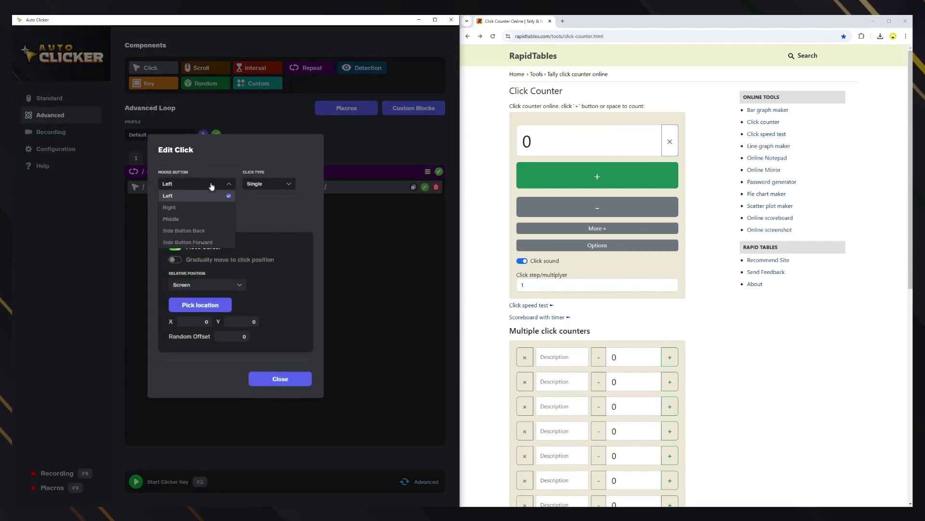
{"action": "left_click", "coordinate": [211, 185]}
{"action": "left_click", "coordinate": [255, 186]}
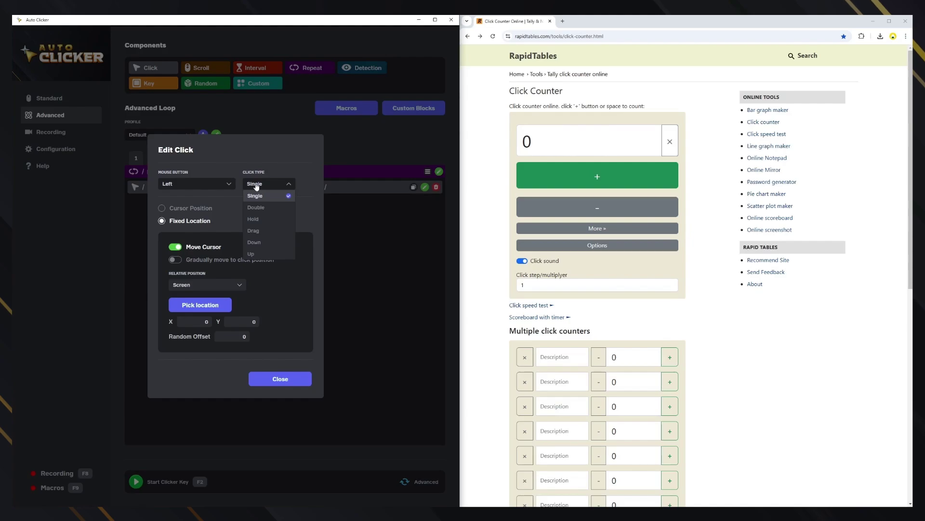
{"action": "left_click", "coordinate": [257, 207]}
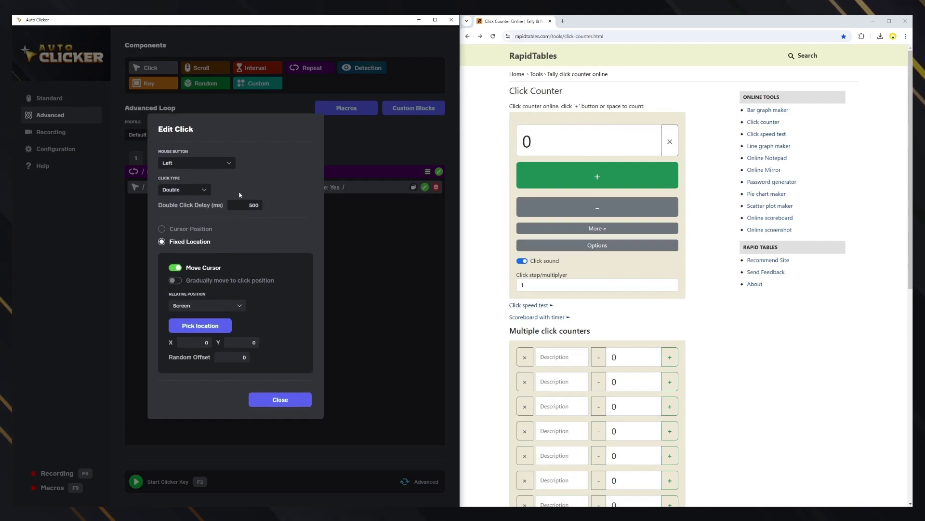
{"action": "left_click", "coordinate": [201, 191]}
{"action": "left_click", "coordinate": [185, 202]}
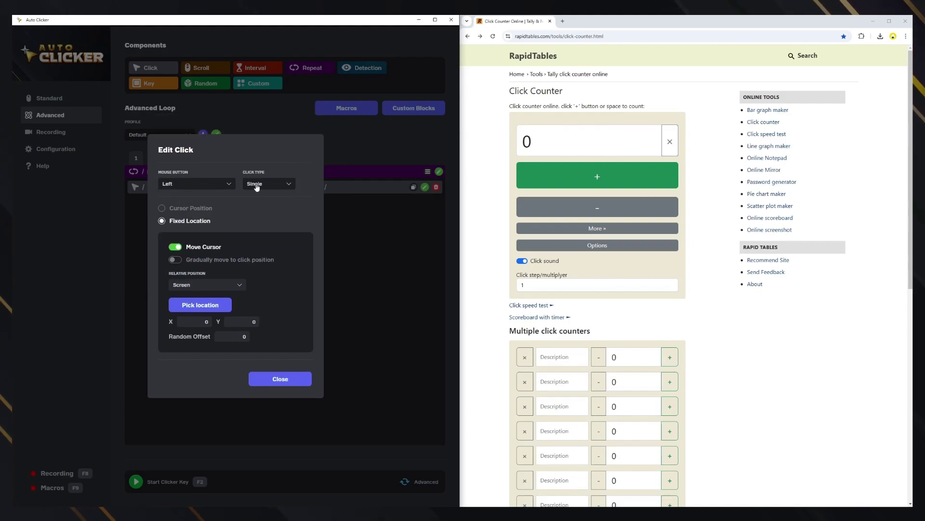
{"action": "left_click", "coordinate": [258, 188]}
{"action": "left_click", "coordinate": [255, 234]}
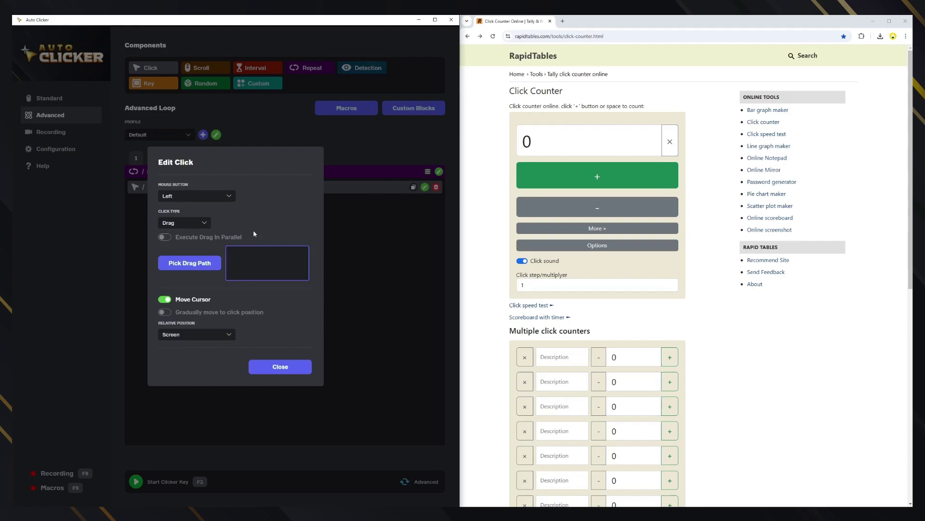
Record a drag path for the click, leaving parallel drag off.
{"action": "left_click", "coordinate": [189, 263]}
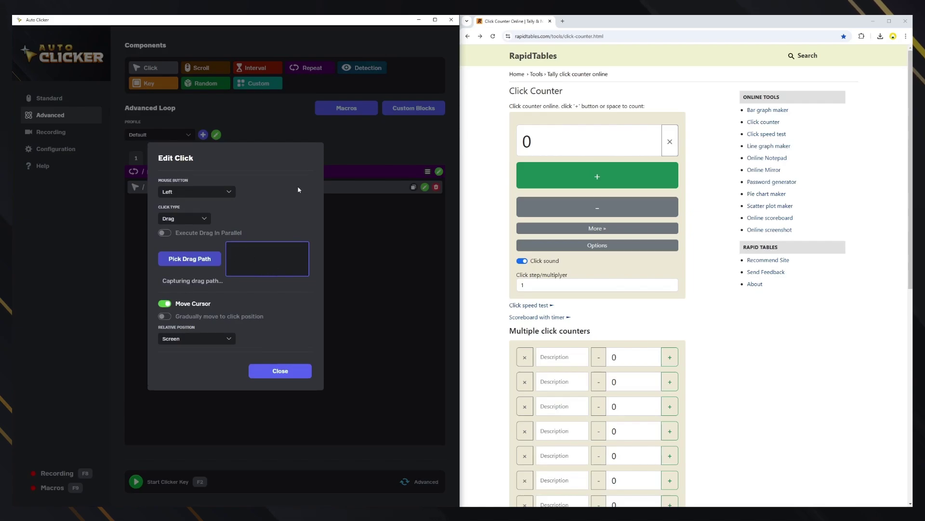
{"action": "left_click_drag", "start_coordinate": [299, 189], "coordinate": [302, 194]}
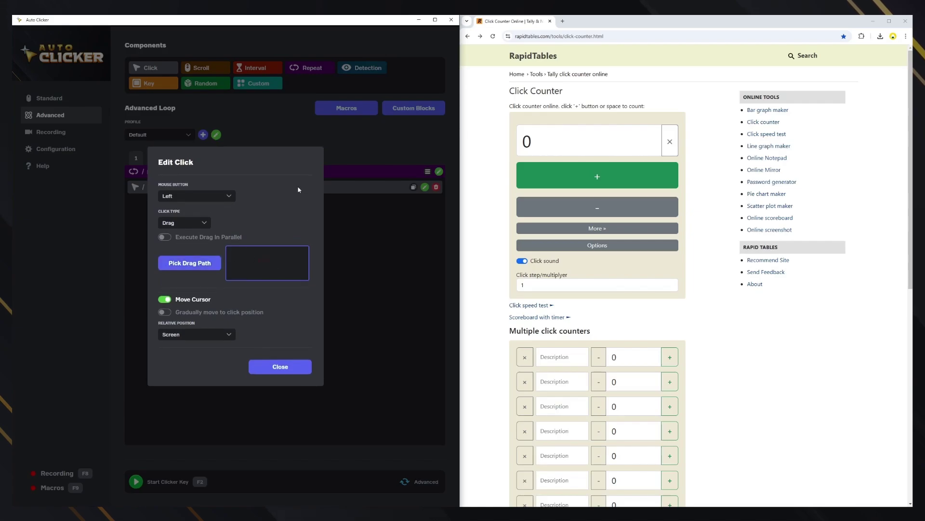
{"action": "left_click", "coordinate": [166, 237]}
{"action": "left_click", "coordinate": [166, 237]}
Change the click type to Down, keeping the left mouse button.
{"action": "left_click", "coordinate": [184, 228]}
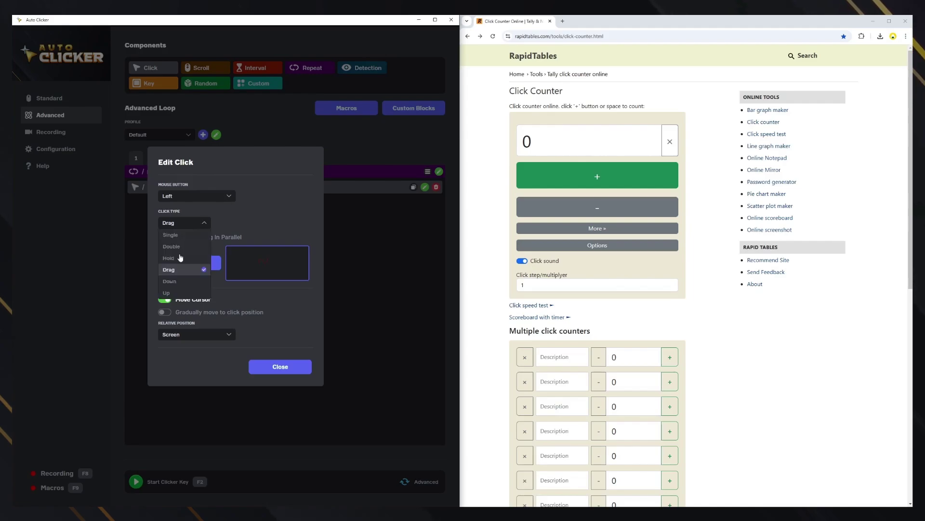
{"action": "left_click", "coordinate": [177, 284]}
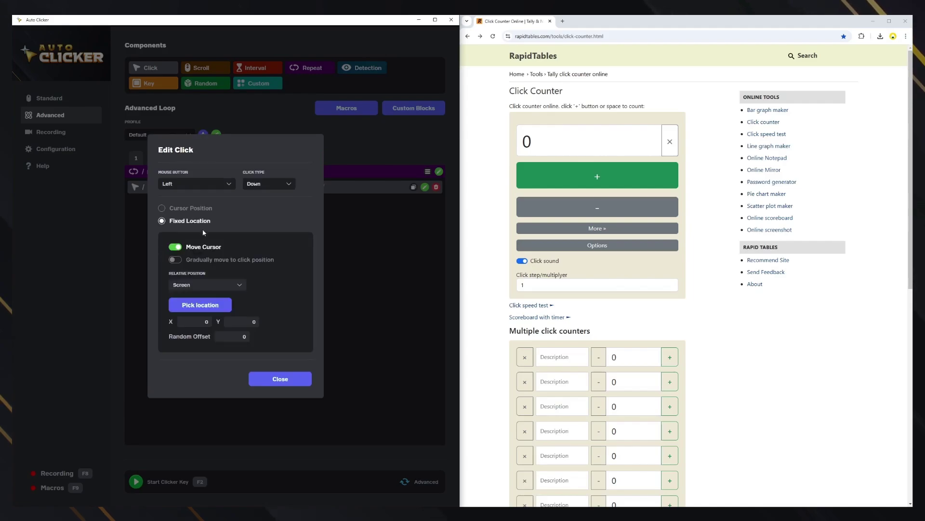
{"action": "left_click", "coordinate": [259, 187]}
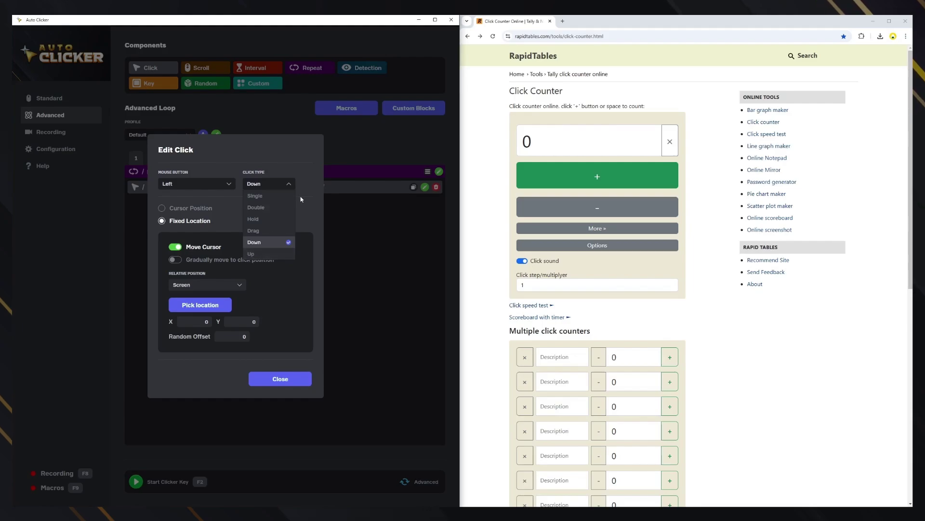
{"action": "left_click", "coordinate": [288, 183]}
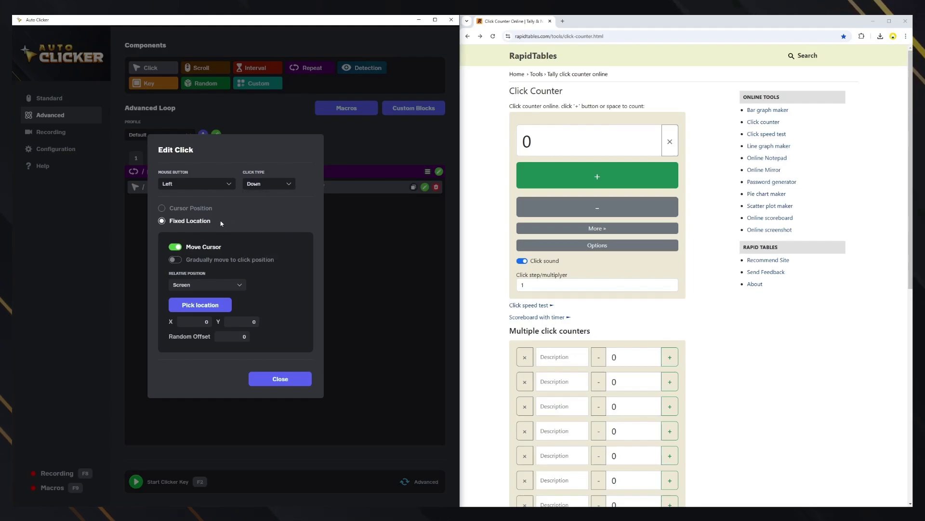
Keep Fixed Location and Move Cursor on, and turn on gradual movement with a 500 ms delay.
{"action": "left_click", "coordinate": [162, 209]}
{"action": "left_click", "coordinate": [164, 286]}
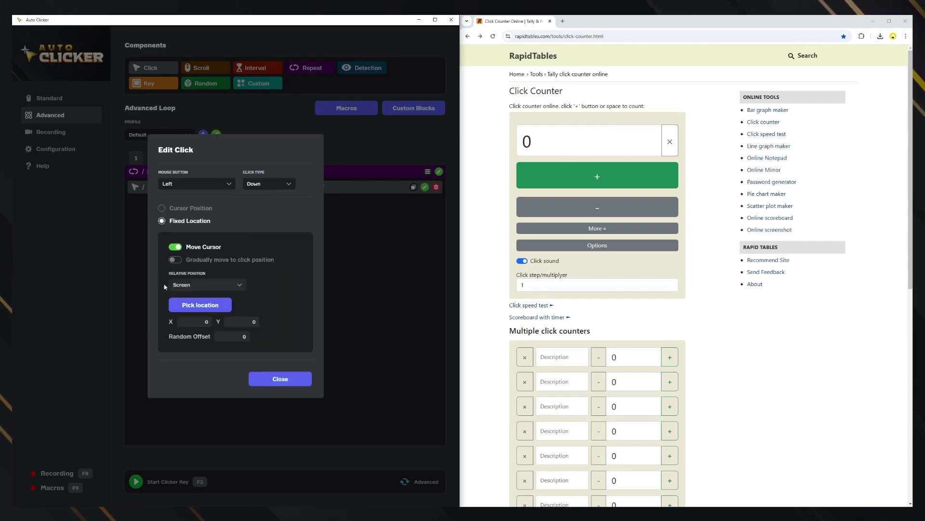
{"action": "left_click", "coordinate": [175, 248]}
{"action": "left_click", "coordinate": [175, 249]}
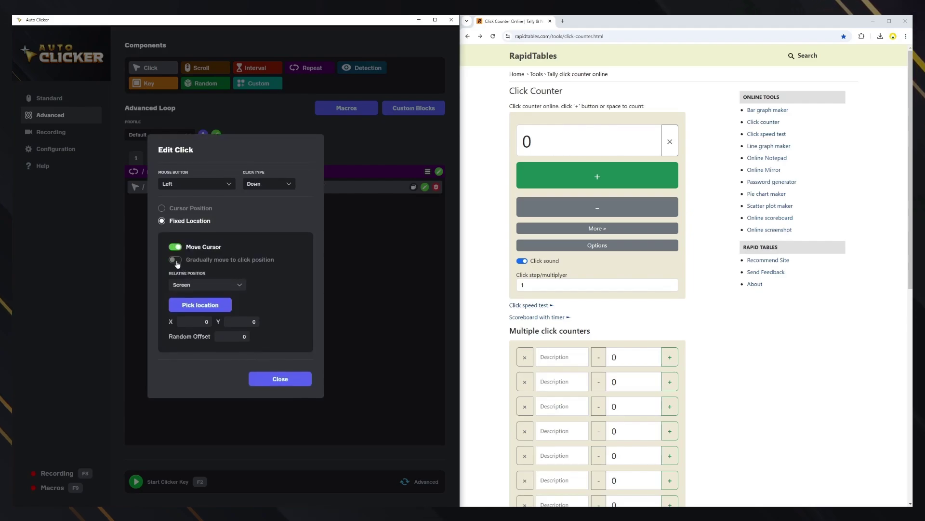
{"action": "left_click", "coordinate": [176, 260]}
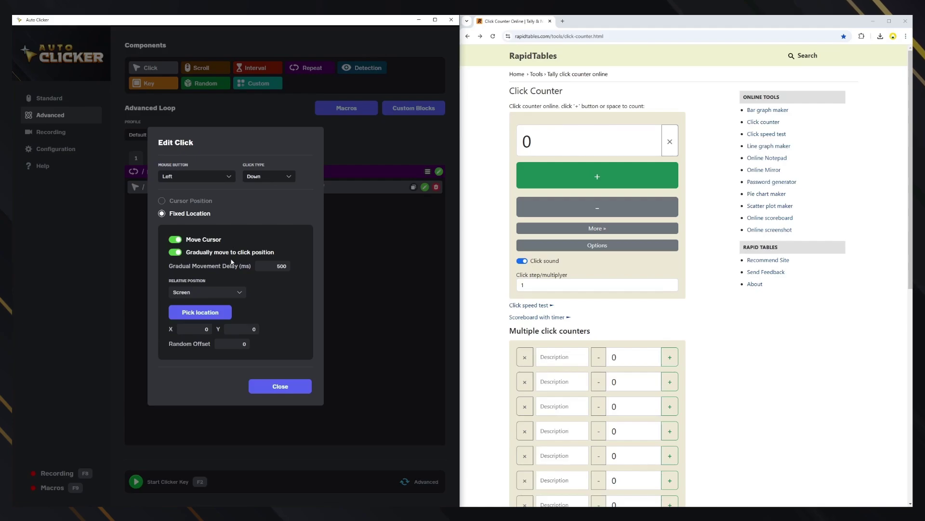
Turn gradual movement off and set Relative Position to Screen instead of a window.
{"action": "left_click", "coordinate": [176, 254]}
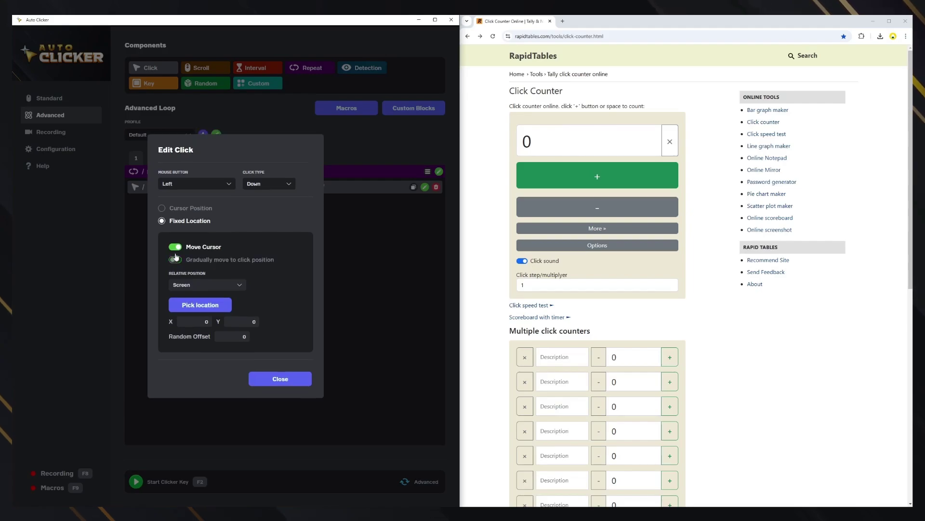
{"action": "left_click", "coordinate": [204, 288]}
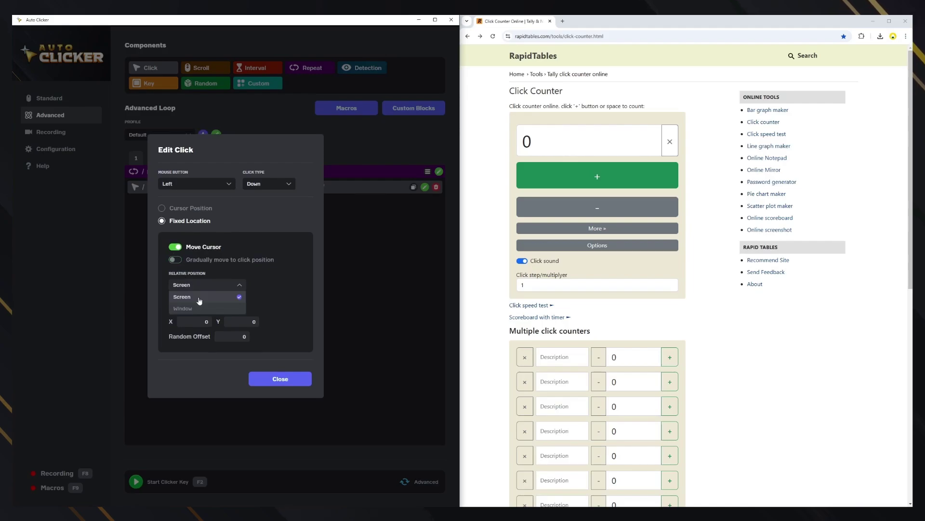
{"action": "left_click", "coordinate": [198, 309]}
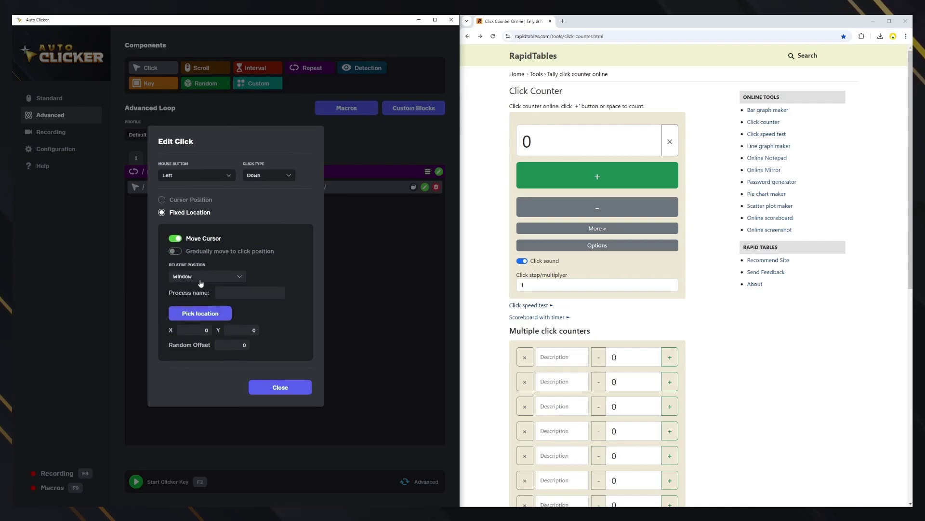
{"action": "left_click", "coordinate": [200, 313]}
{"action": "left_click", "coordinate": [271, 264]}
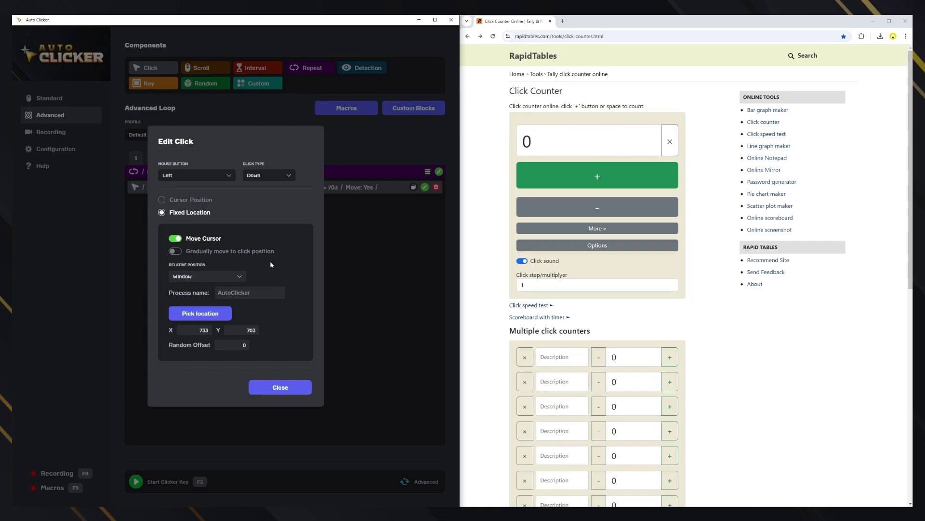
{"action": "left_click", "coordinate": [225, 276]}
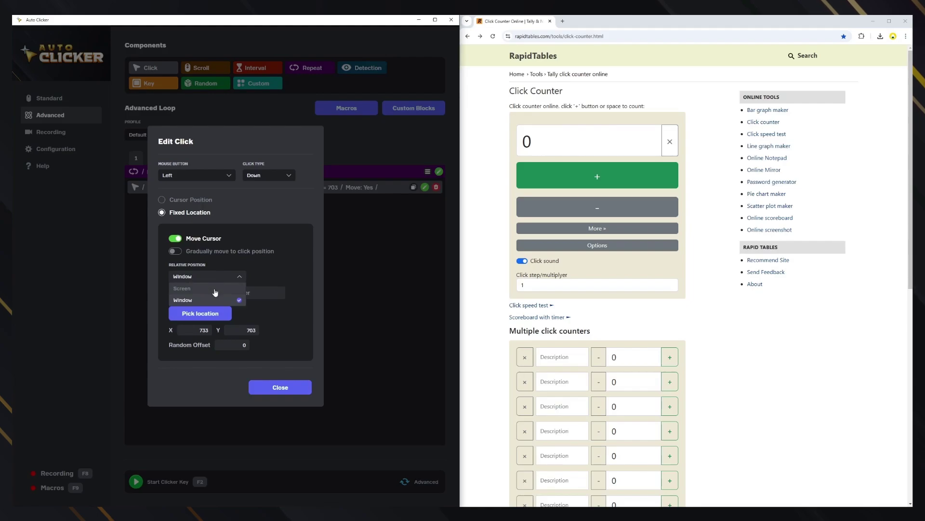
{"action": "left_click", "coordinate": [215, 288]}
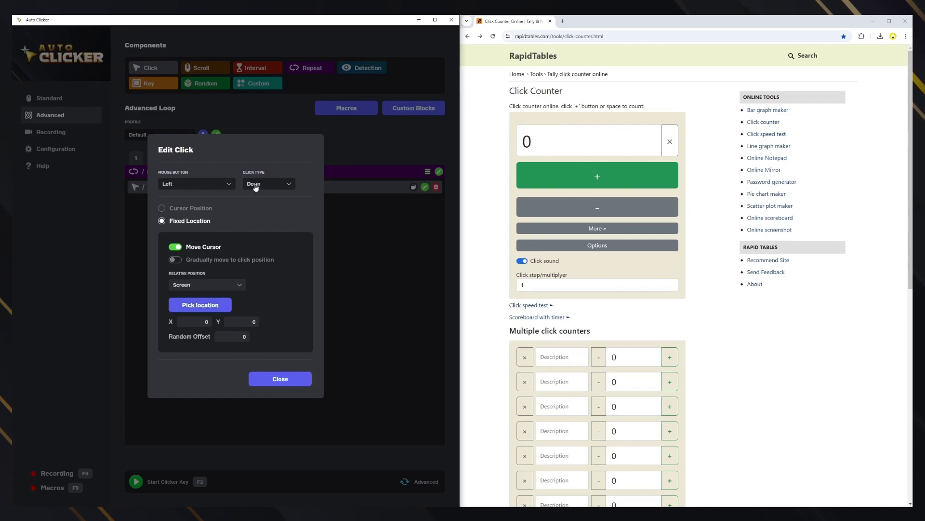
Make it a Single click on the first counter's + button at 2744, 971.
{"action": "left_click", "coordinate": [268, 183]}
{"action": "left_click", "coordinate": [254, 241]}
{"action": "left_click", "coordinate": [200, 304]}
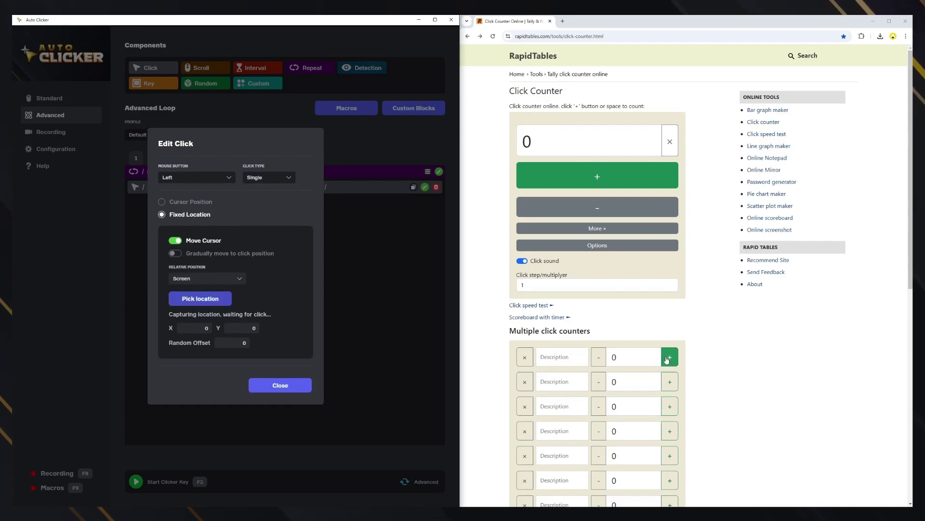
{"action": "left_click", "coordinate": [670, 356]}
{"action": "left_click", "coordinate": [289, 378]}
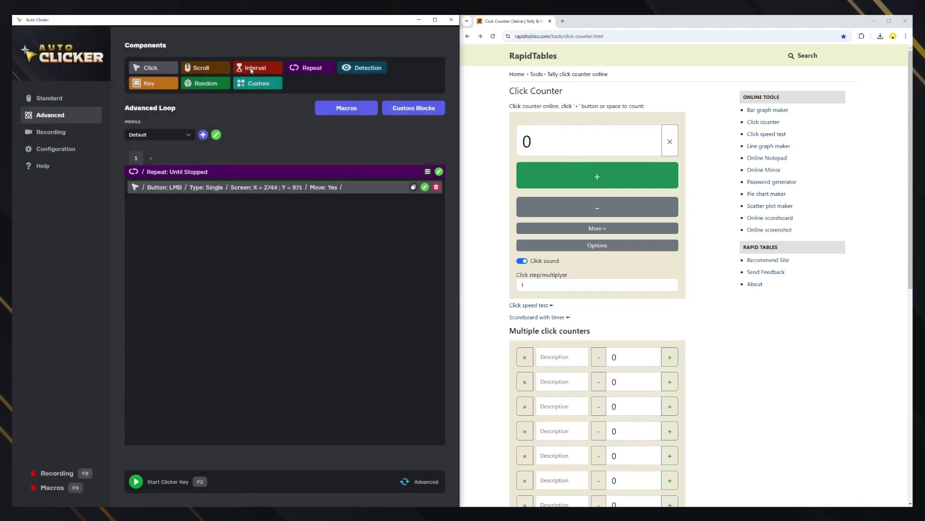
Add an Interval step after the click with Random Offset off, ready to edit its milliseconds.
{"action": "left_click_drag", "start_coordinate": [251, 70], "coordinate": [242, 236]}
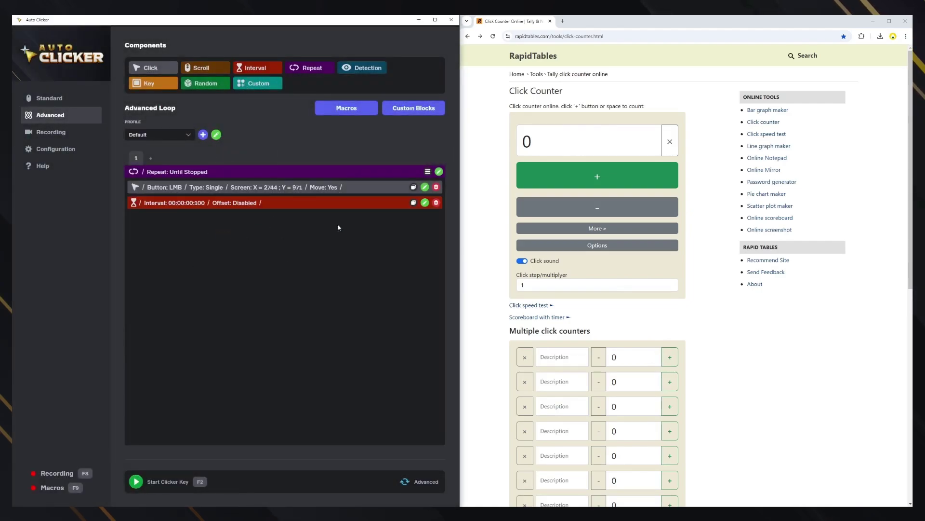
{"action": "left_click", "coordinate": [425, 203]}
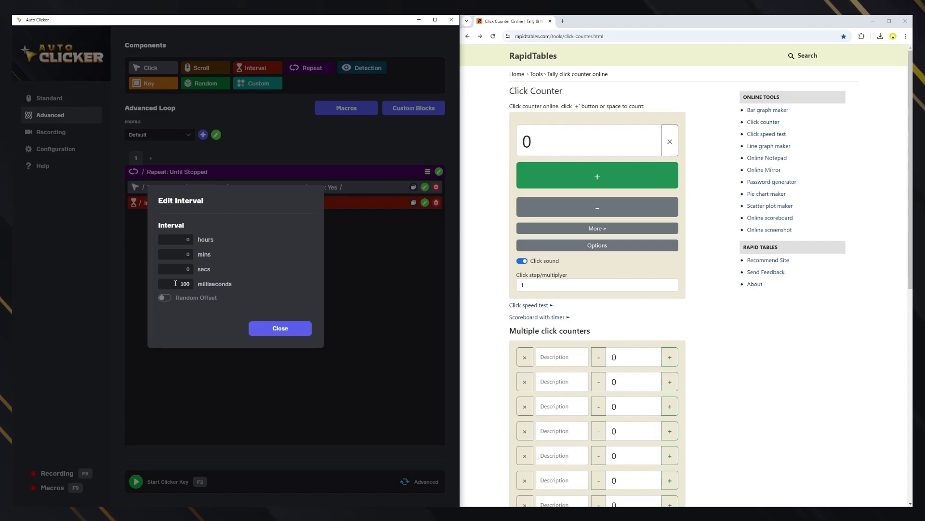
{"action": "left_click", "coordinate": [169, 300]}
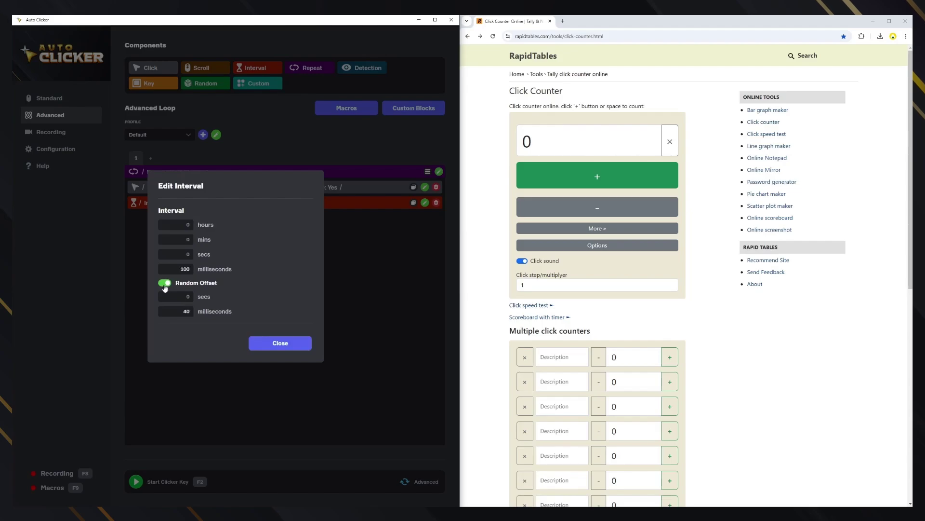
{"action": "left_click", "coordinate": [165, 283]}
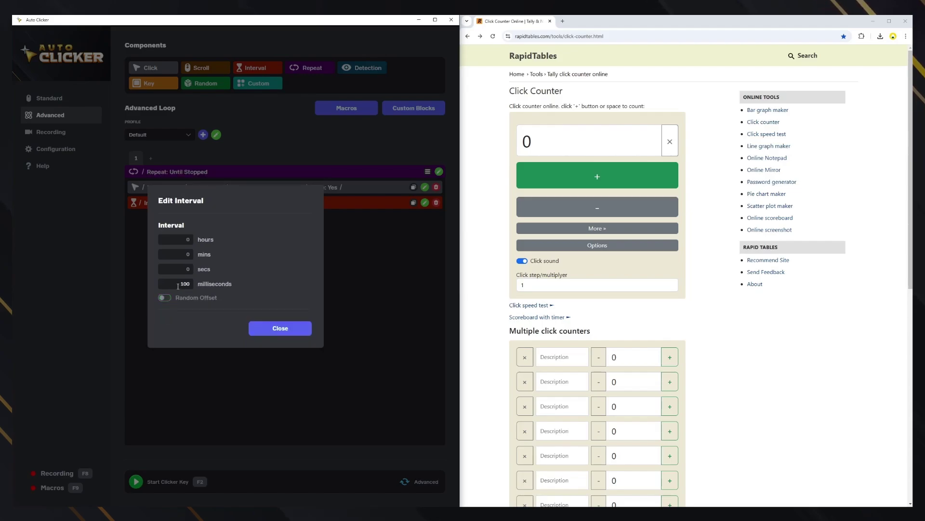
{"action": "double_click", "coordinate": [177, 285]}
Set the wait to 20 ms, then run the loop with F2 until the counter reads 123.
{"action": "type", "text": "20"}
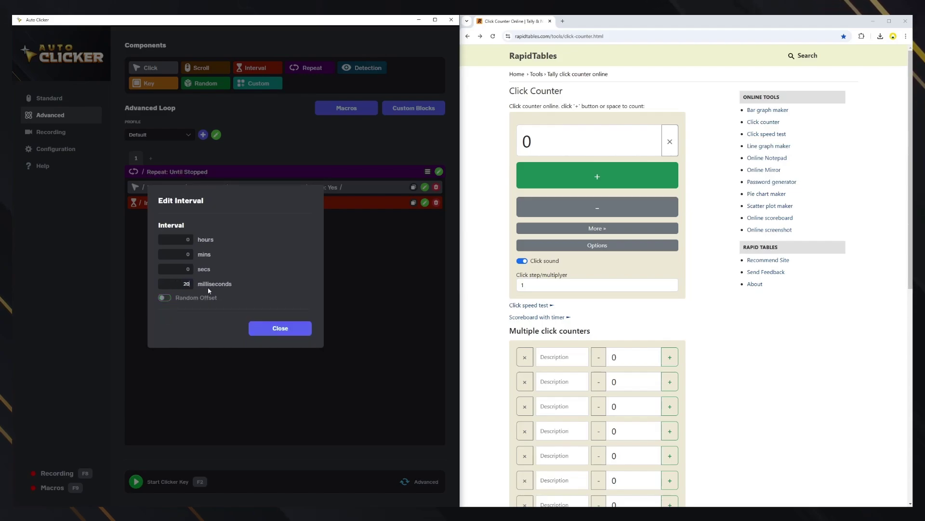
{"action": "left_click", "coordinate": [268, 324]}
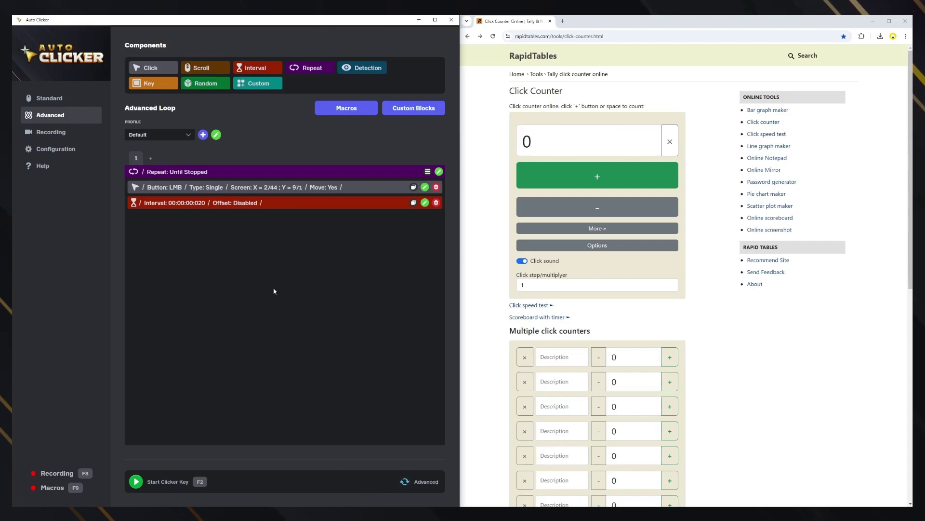
{"action": "key", "text": "F2"}
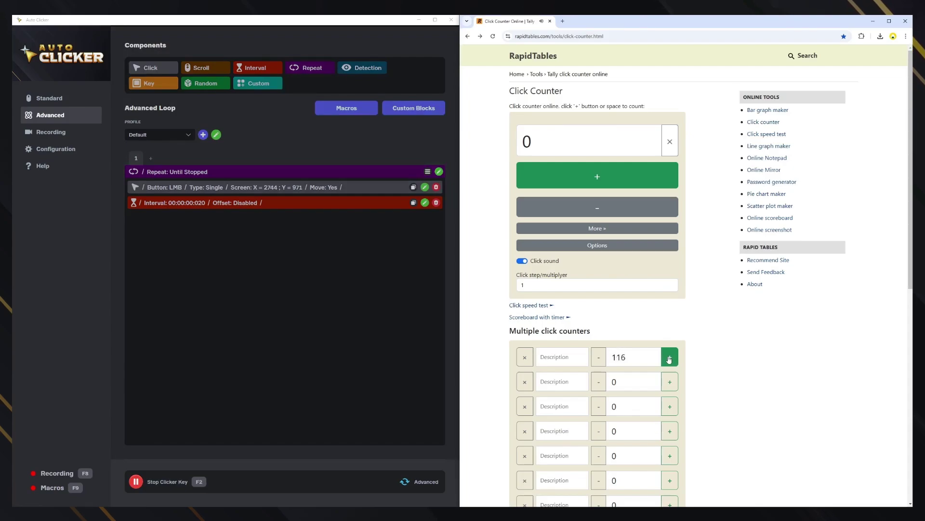
{"action": "key", "text": "F2"}
{"action": "left_click", "coordinate": [183, 232]}
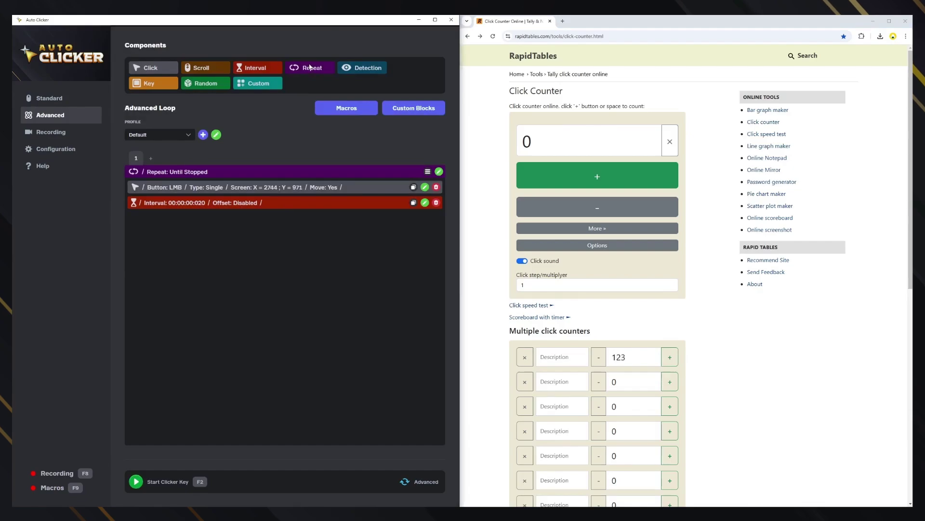
Add a nested Repeat block and move the click and interval steps into it.
{"action": "left_click_drag", "start_coordinate": [310, 68], "coordinate": [260, 226]}
{"action": "left_click_drag", "start_coordinate": [251, 187], "coordinate": [251, 225]}
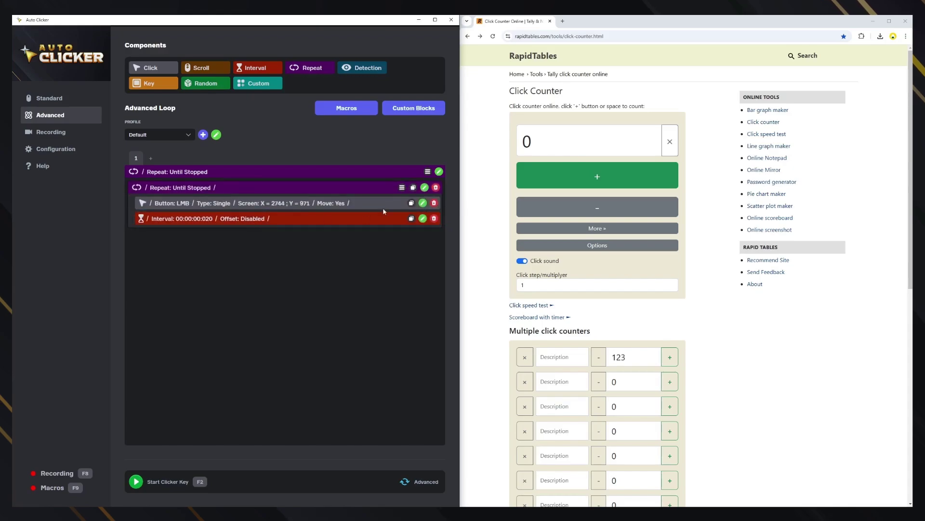
{"action": "left_click", "coordinate": [424, 187]}
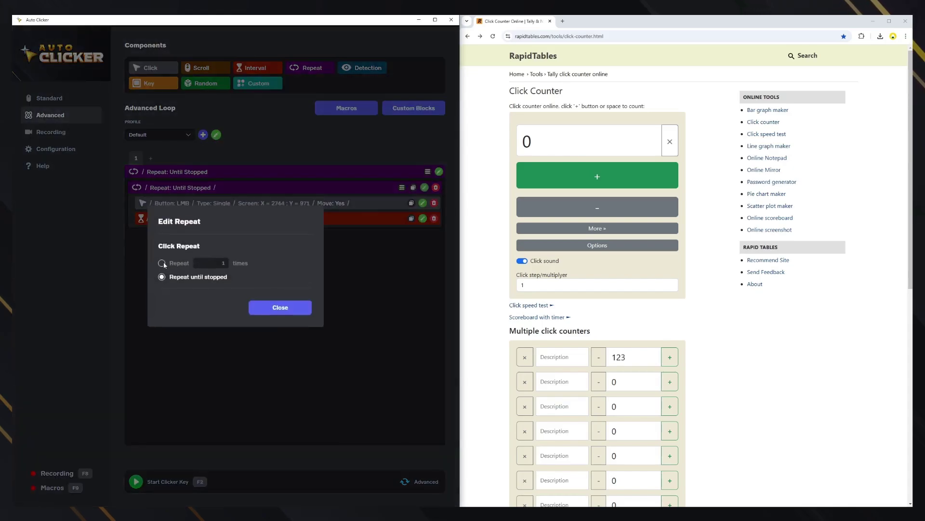
{"action": "left_click", "coordinate": [162, 262]}
{"action": "left_click", "coordinate": [165, 278]}
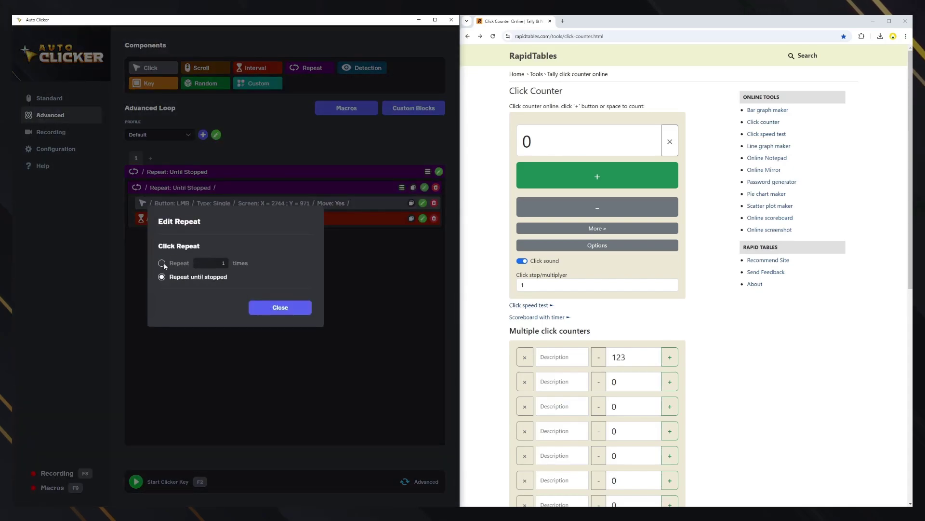
{"action": "left_click", "coordinate": [299, 307]}
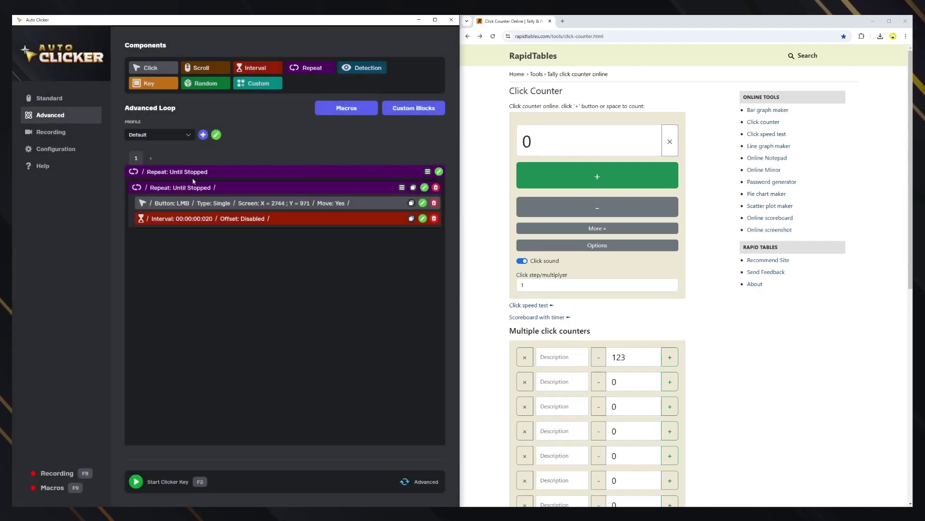
Set the nested Repeat to 30 times and add a Key block after it.
{"action": "left_click", "coordinate": [439, 172]}
{"action": "left_click", "coordinate": [278, 311]}
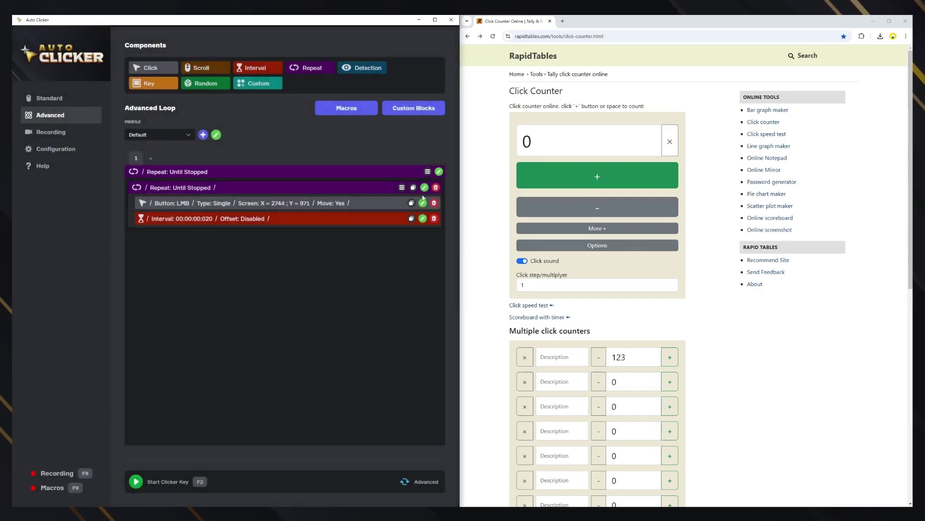
{"action": "left_click", "coordinate": [424, 187]}
{"action": "left_click", "coordinate": [162, 263]}
{"action": "type", "text": "30"}
{"action": "left_click", "coordinate": [280, 307]}
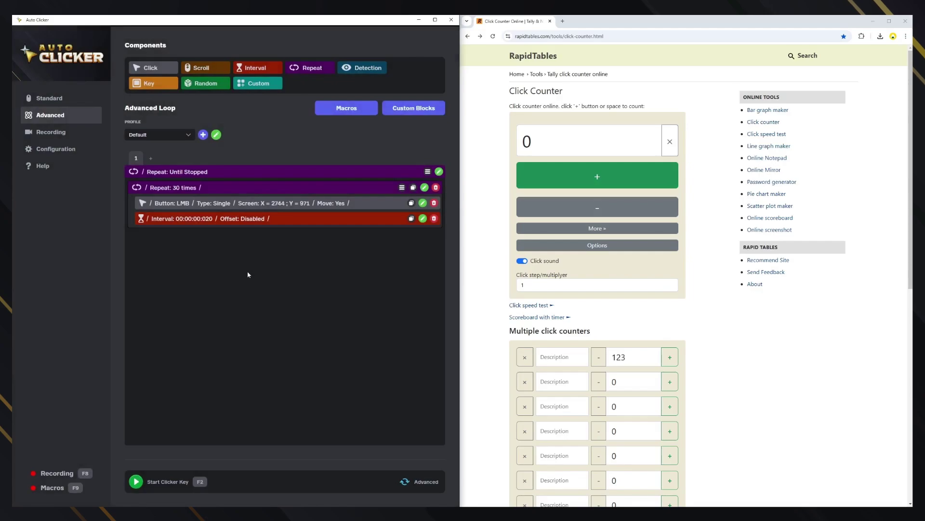
{"action": "mouse_move", "coordinate": [149, 83]}
{"action": "left_mouse_down"}
{"action": "mouse_move", "coordinate": [194, 265]}
{"action": "mouse_move", "coordinate": [202, 239]}
{"action": "left_mouse_up"}
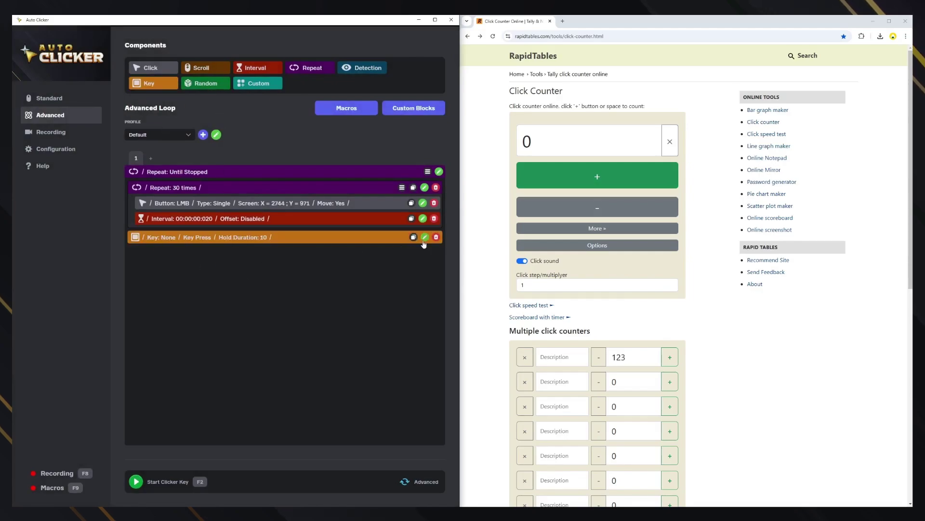
Try the Key block's Fixed Location and Key Up/Down modes, ending back on Key Press.
{"action": "left_click", "coordinate": [425, 237]}
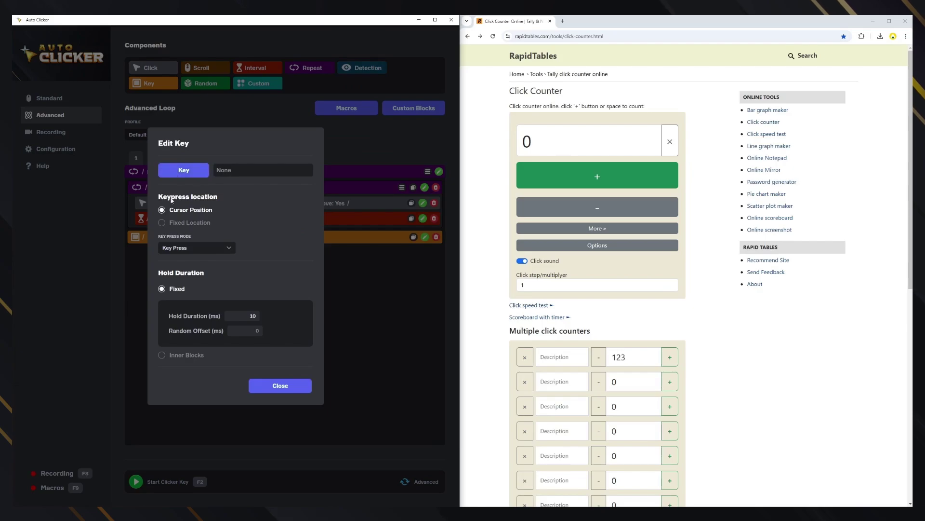
{"action": "left_click", "coordinate": [162, 225]}
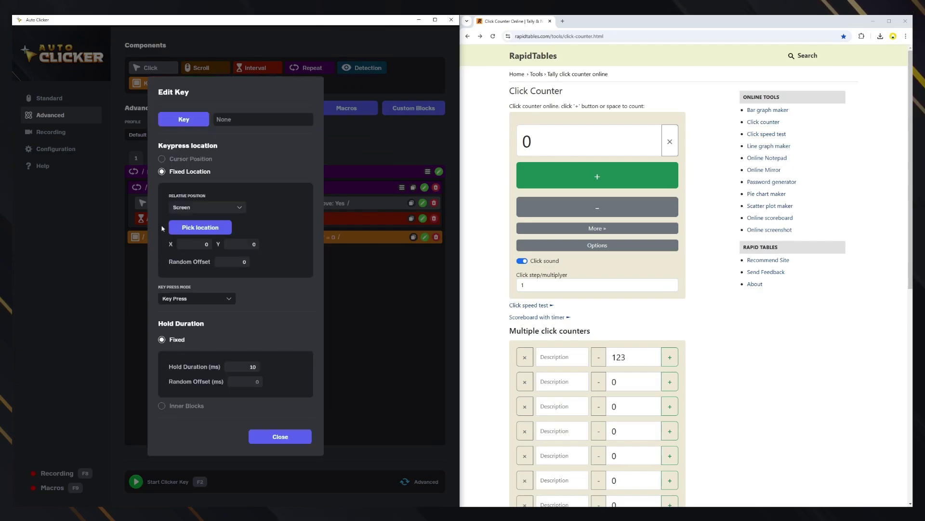
{"action": "left_click", "coordinate": [162, 159]}
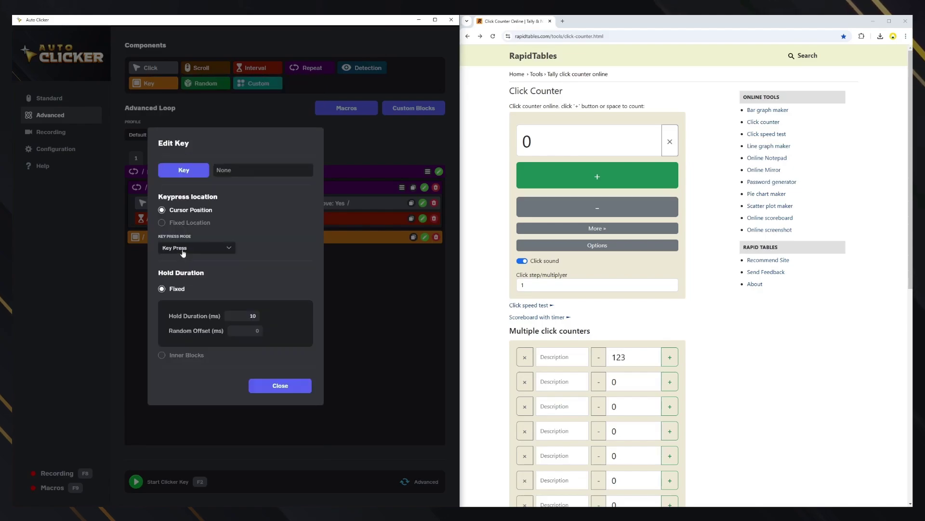
{"action": "left_click", "coordinate": [204, 252]}
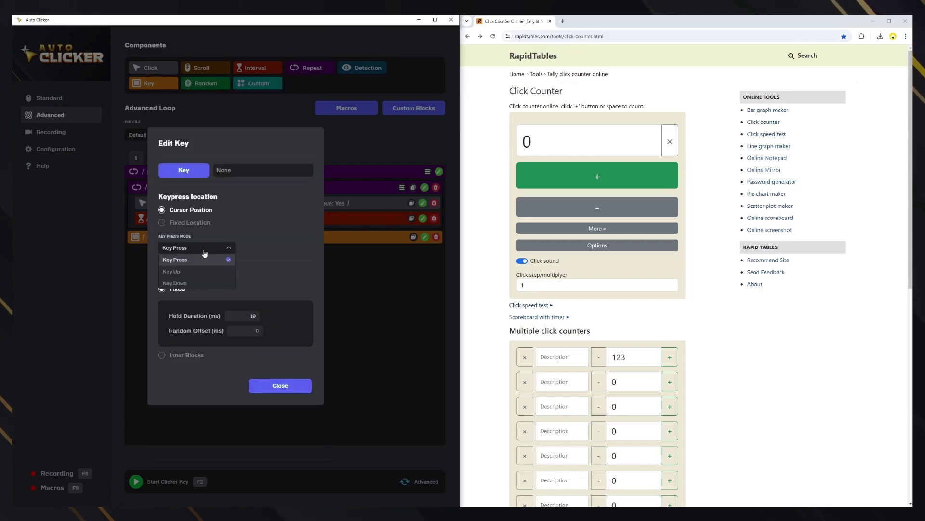
{"action": "left_click", "coordinate": [204, 248]}
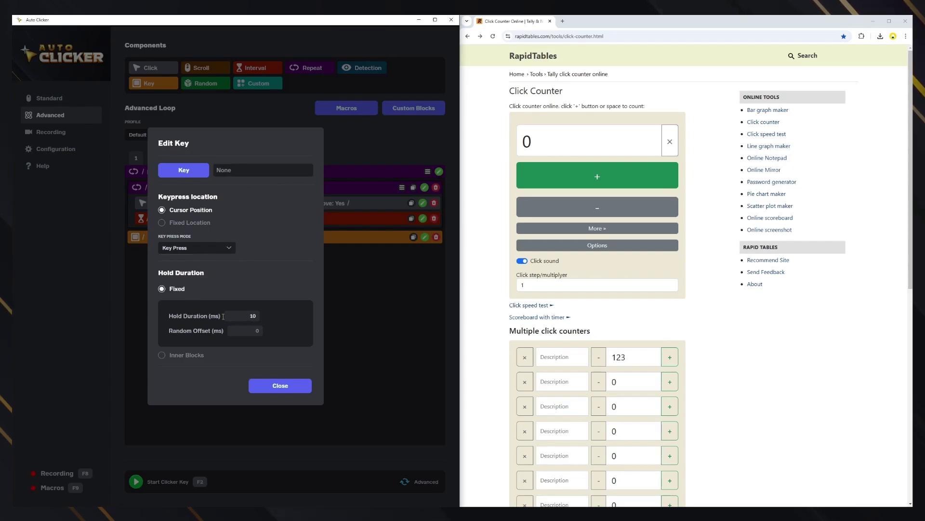
{"action": "left_click", "coordinate": [187, 248]}
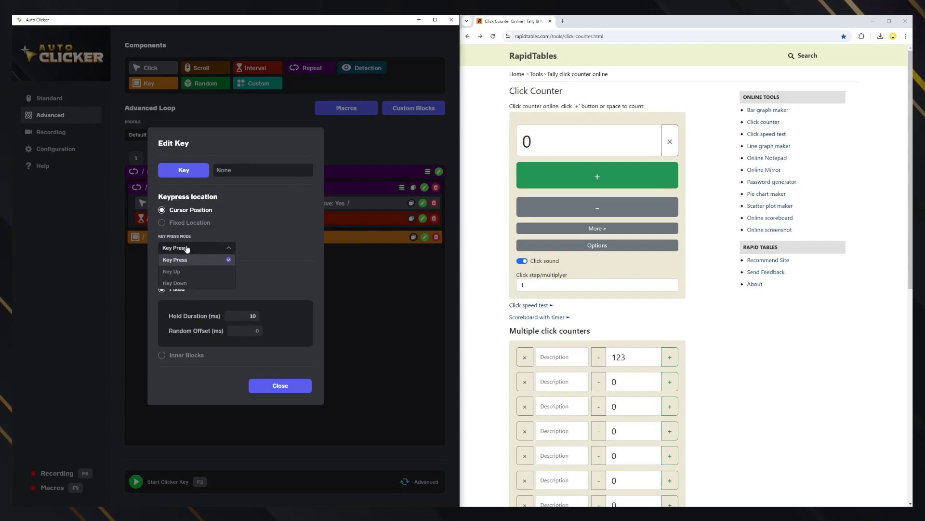
{"action": "left_click", "coordinate": [185, 273]}
{"action": "left_click", "coordinate": [182, 301]}
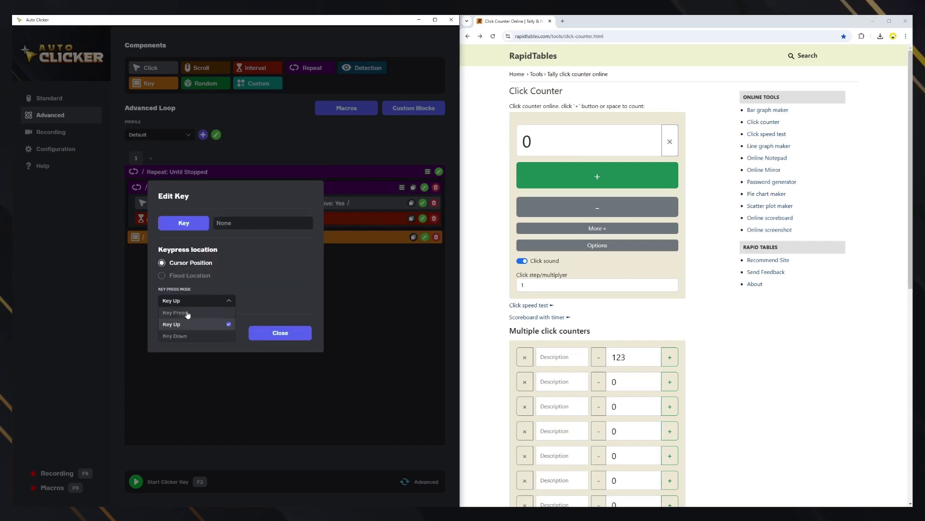
{"action": "left_click", "coordinate": [185, 334]}
{"action": "left_click", "coordinate": [186, 301]}
{"action": "left_click", "coordinate": [186, 313]}
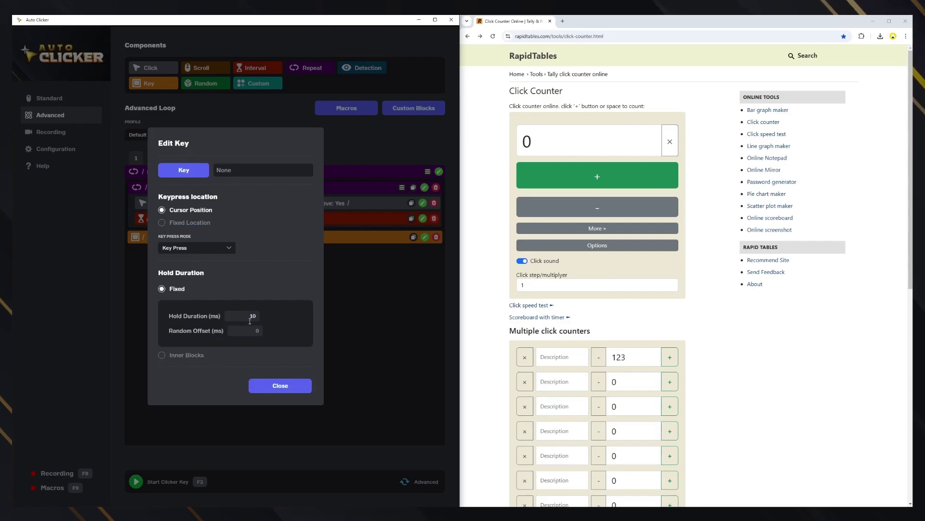
Set Hold Duration to Inner Blocks, test and remove a nested Click, then reopen Edit Key.
{"action": "left_click", "coordinate": [164, 354]}
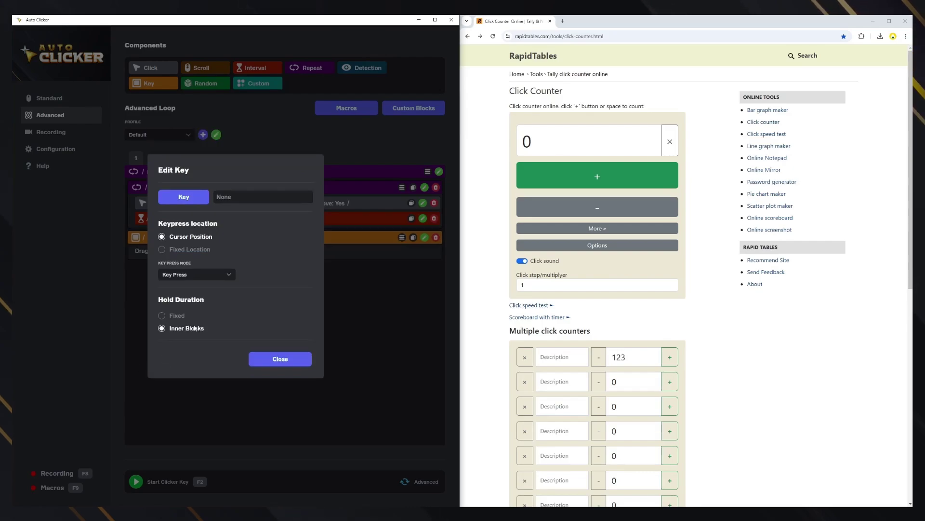
{"action": "left_click", "coordinate": [299, 355]}
{"action": "left_click_drag", "start_coordinate": [152, 67], "coordinate": [290, 257]}
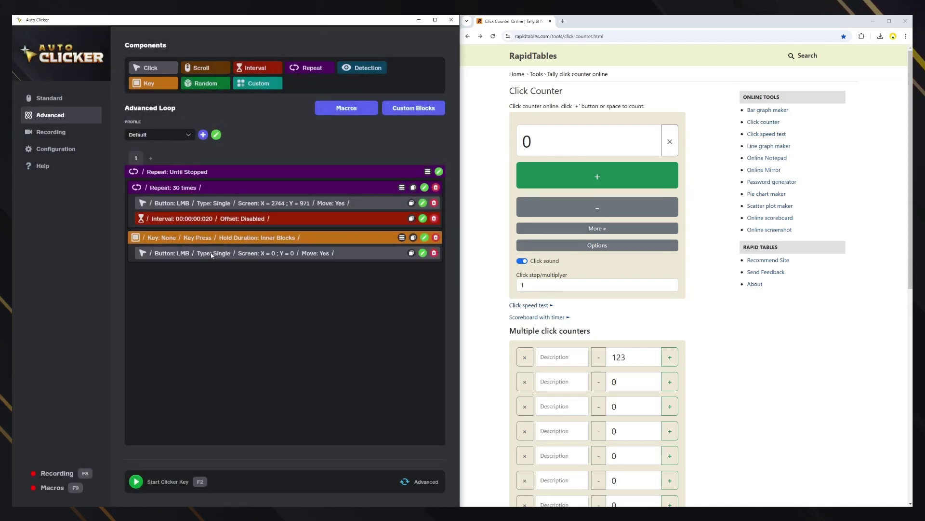
{"action": "left_click", "coordinate": [434, 252]}
{"action": "left_click", "coordinate": [425, 237]}
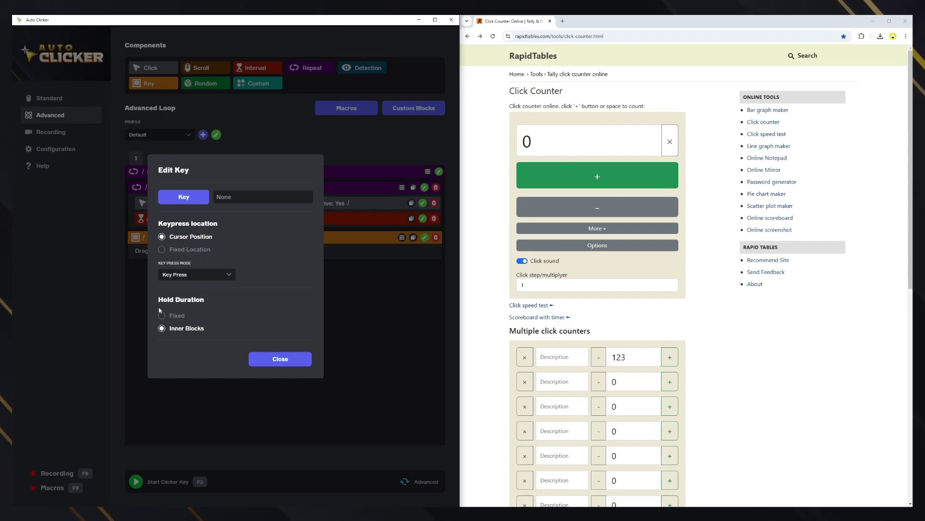
Set the Key block to press Shift+A with a fixed 10 ms hold.
{"action": "left_click", "coordinate": [162, 316]}
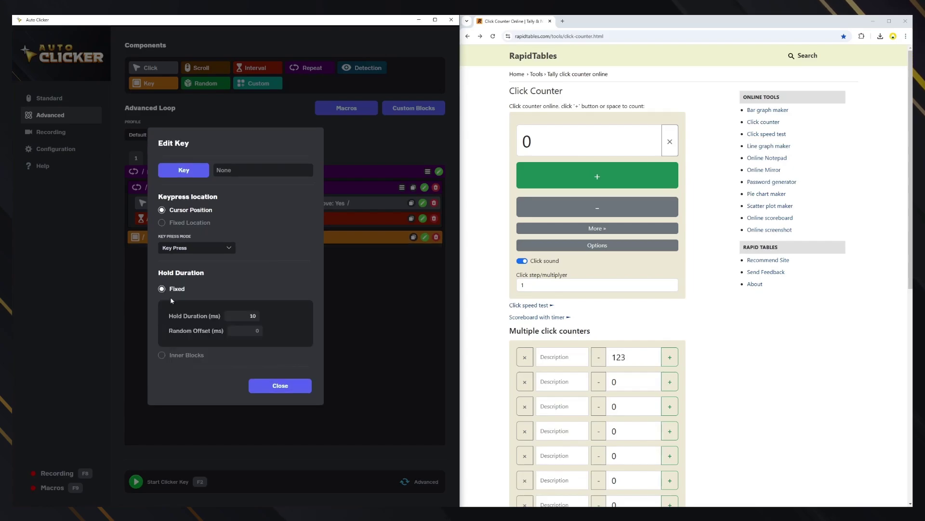
{"action": "left_click", "coordinate": [195, 171]}
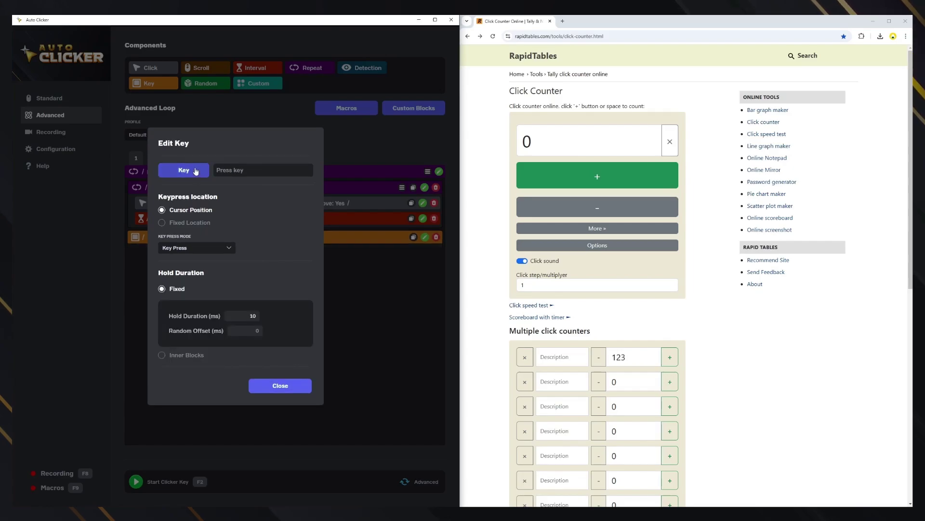
{"action": "key", "text": "shift+a"}
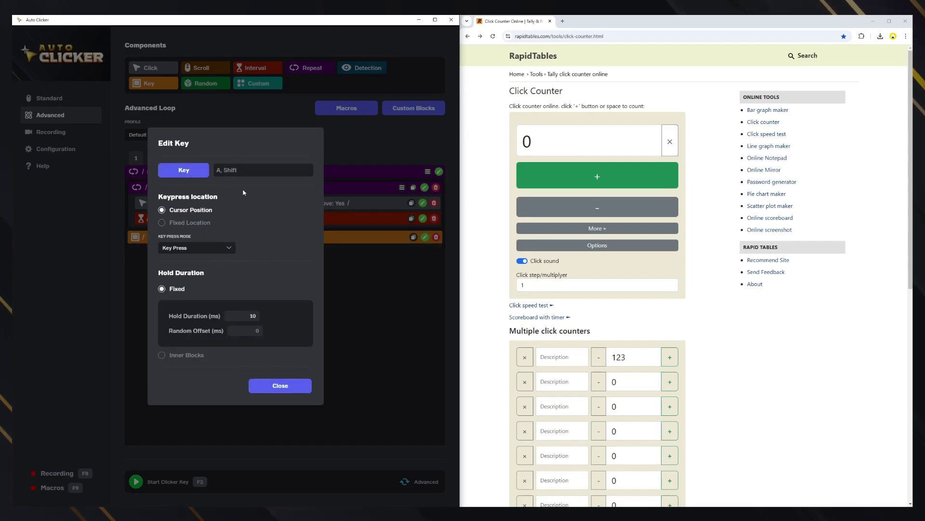
{"action": "left_click", "coordinate": [310, 385]}
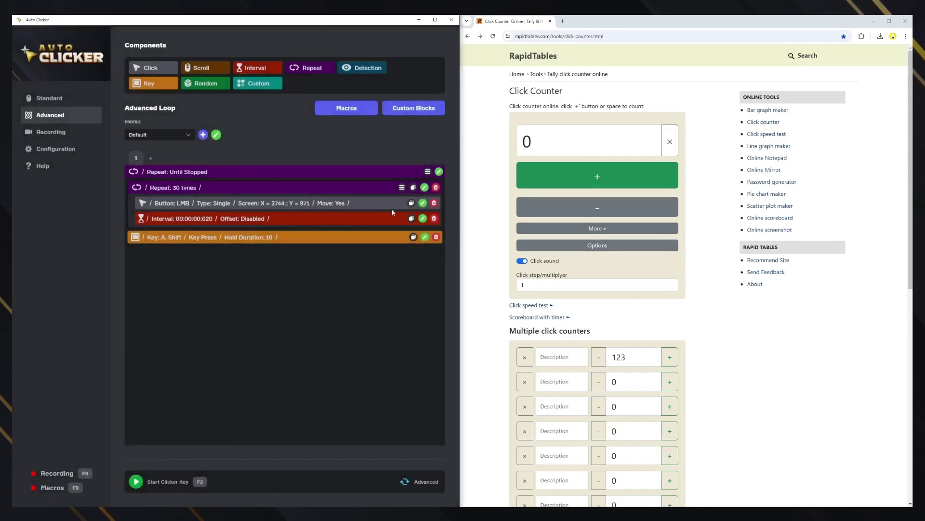
Copy the click above the Key block aimed at X 2400, Y 974, and duplicate the 20 ms pause.
{"action": "left_click_drag", "start_coordinate": [394, 212], "coordinate": [394, 241]}
{"action": "left_click", "coordinate": [424, 237]}
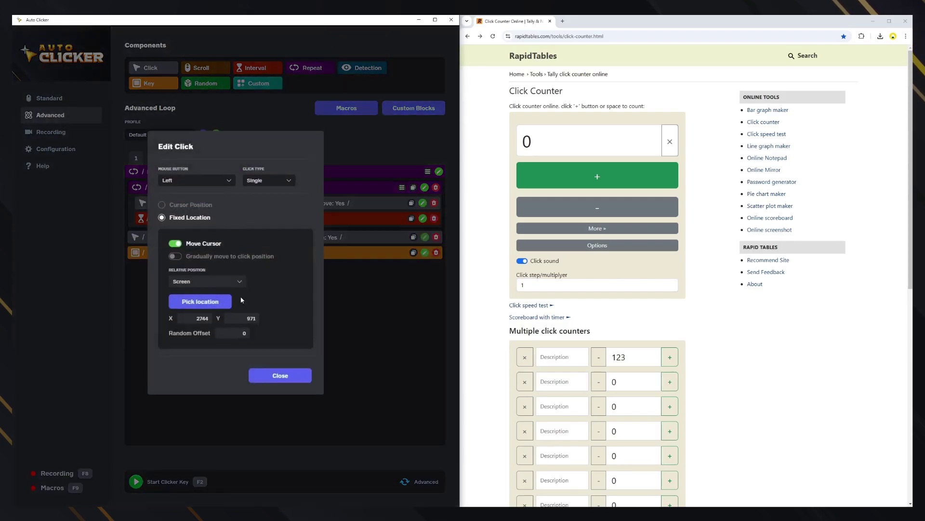
{"action": "left_click", "coordinate": [203, 304]}
{"action": "left_click", "coordinate": [418, 362]}
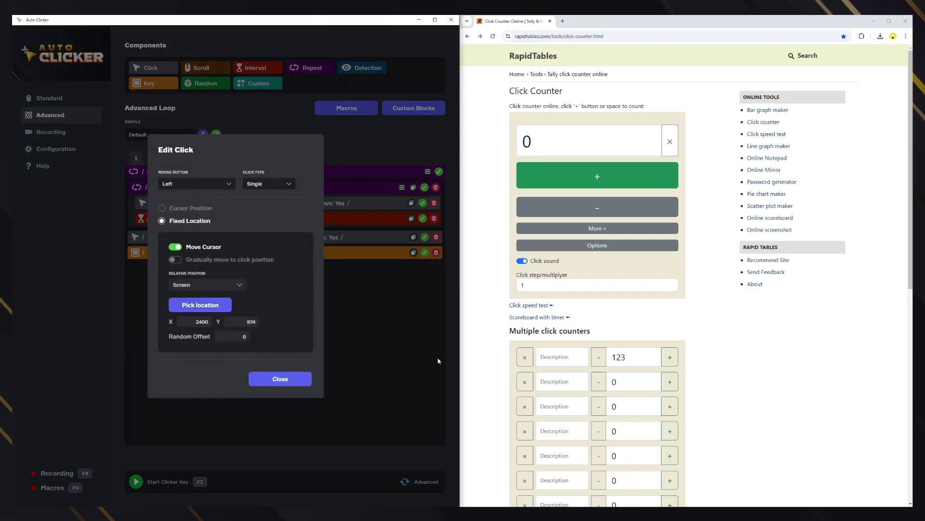
{"action": "left_click", "coordinate": [279, 378]}
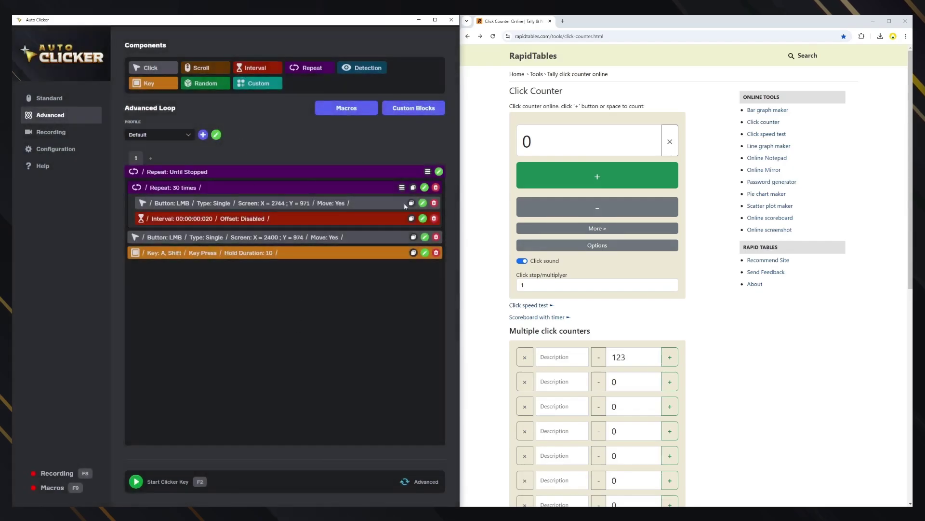
{"action": "left_click", "coordinate": [412, 218]}
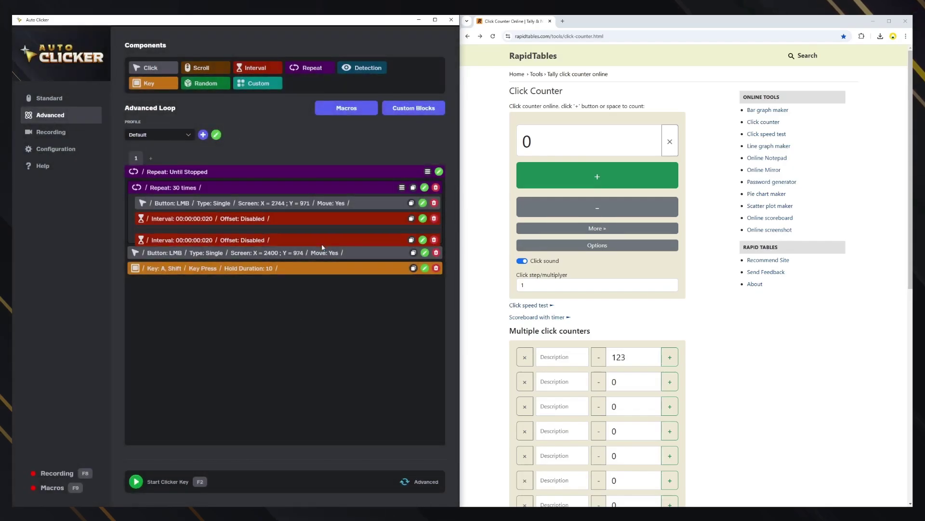
Change the last pause to 1000 ms.
{"action": "left_click", "coordinate": [425, 268]}
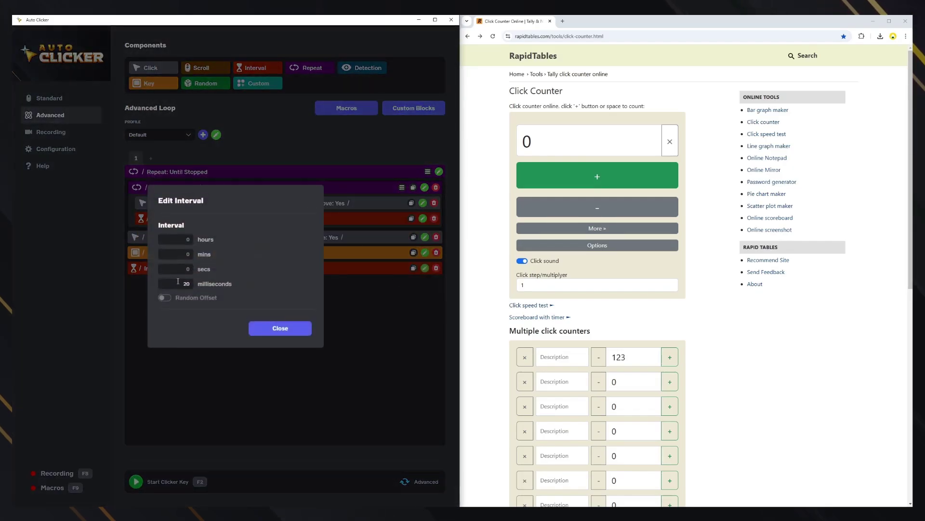
{"action": "left_click", "coordinate": [216, 286]}
{"action": "type", "text": "1000"}
{"action": "left_click", "coordinate": [280, 327]}
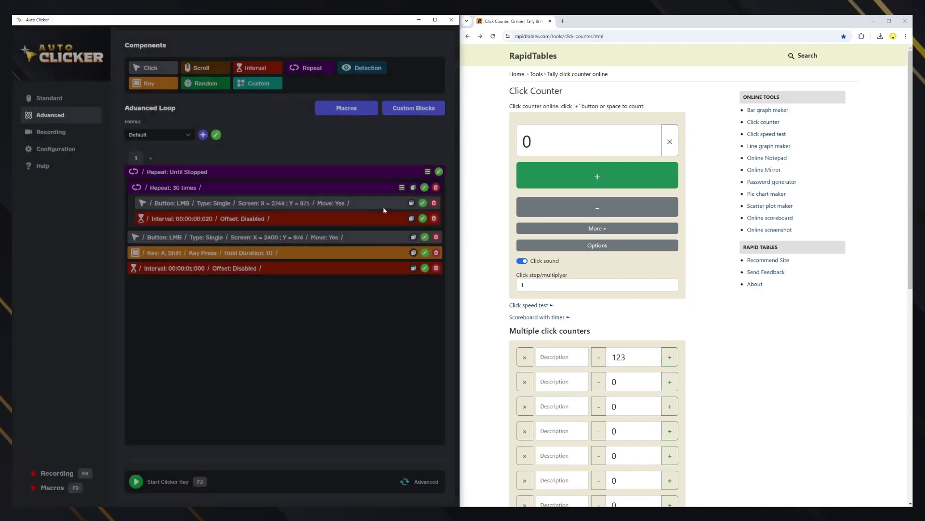
Make the outer loop repeat 3 times, zero the first counter, and start the run with F2.
{"action": "left_click", "coordinate": [439, 172]}
{"action": "left_click", "coordinate": [161, 263]}
{"action": "left_click", "coordinate": [280, 307]}
{"action": "double_click", "coordinate": [618, 356]}
{"action": "type", "text": "0"}
{"action": "key", "text": "F2"}
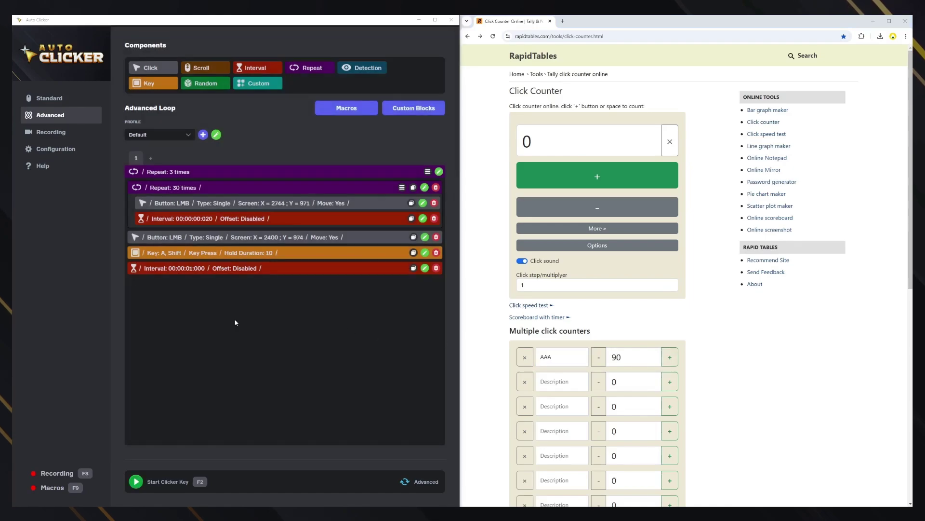
Clear the first counter's AAA description and reset its count to 0.
{"action": "left_click", "coordinate": [515, 354]}
{"action": "key", "text": "BackSpace"}
{"action": "key", "text": "Tab"}
{"action": "type", "text": "0"}
{"action": "left_click", "coordinate": [259, 84]}
Add a Custom block at the loop's end and create a new block named CustomTutorial.
{"action": "left_click_drag", "start_coordinate": [258, 84], "coordinate": [309, 294]}
{"action": "left_click", "coordinate": [424, 283]}
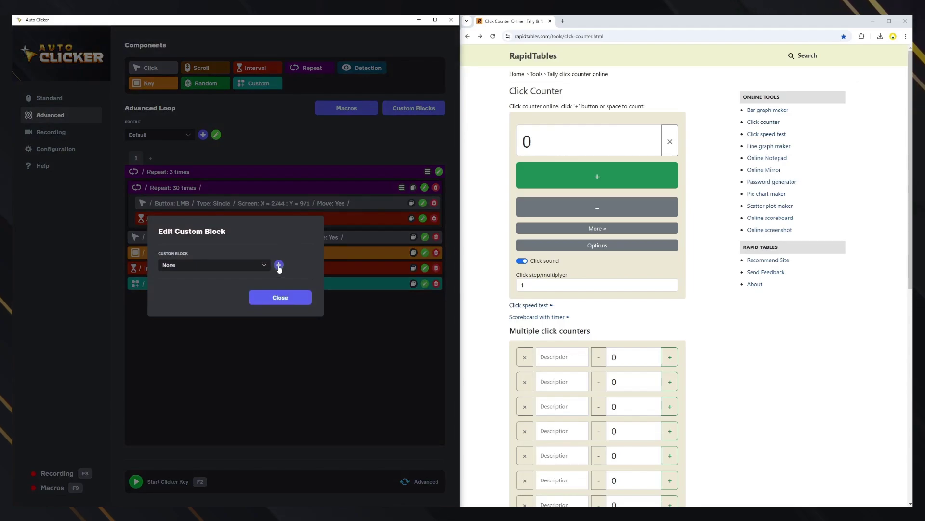
{"action": "left_click", "coordinate": [279, 265]}
{"action": "type", "text": "CustomTutorial"}
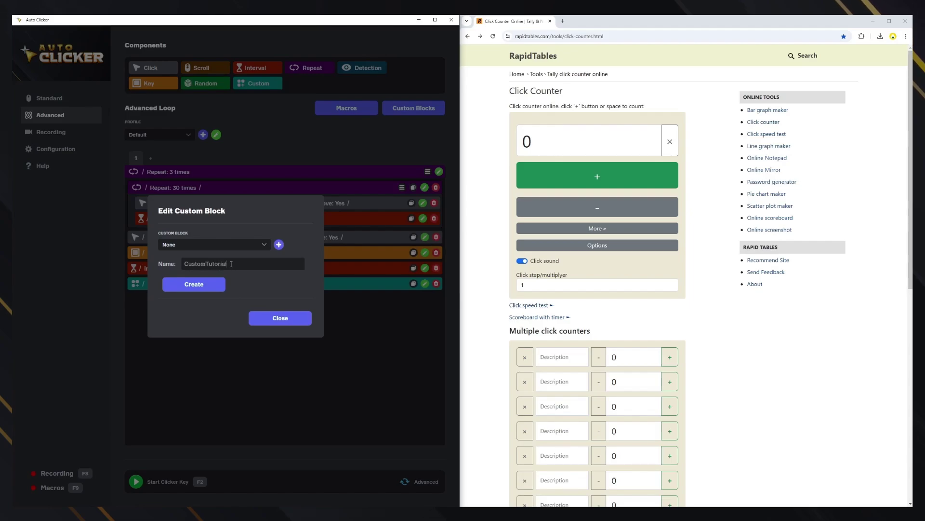
{"action": "left_click", "coordinate": [215, 284]}
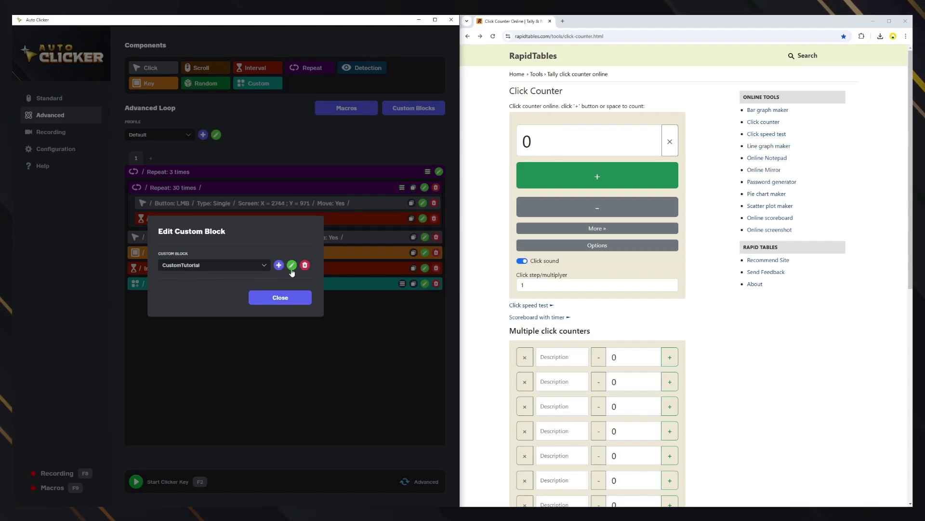
Open CustomTutorial's contents, add and remove a test click, leaving the block empty.
{"action": "left_click", "coordinate": [292, 265]}
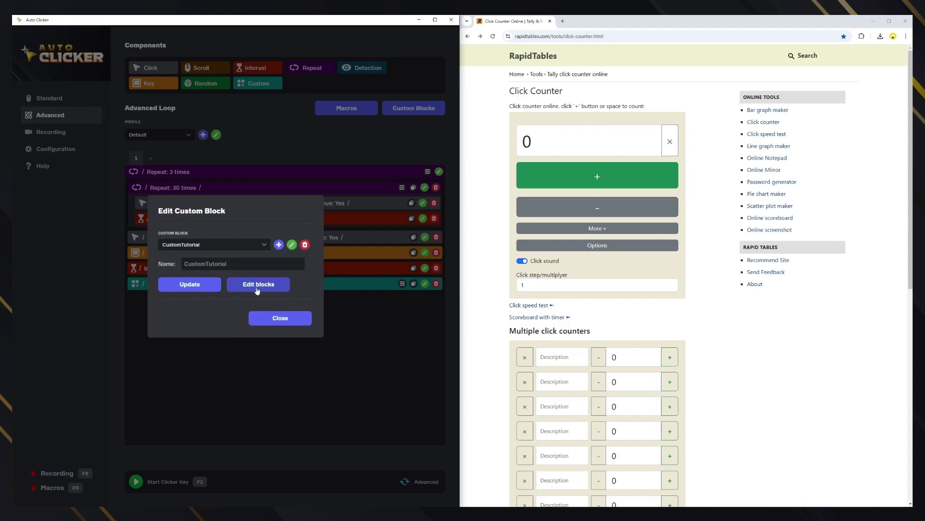
{"action": "left_click", "coordinate": [260, 285]}
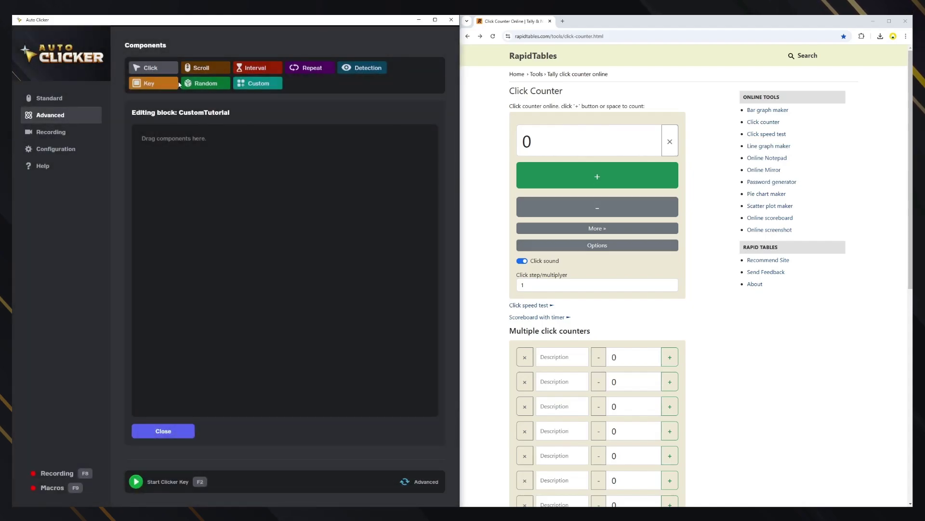
{"action": "left_click_drag", "start_coordinate": [150, 67], "coordinate": [227, 139]}
{"action": "left_click", "coordinate": [421, 141]}
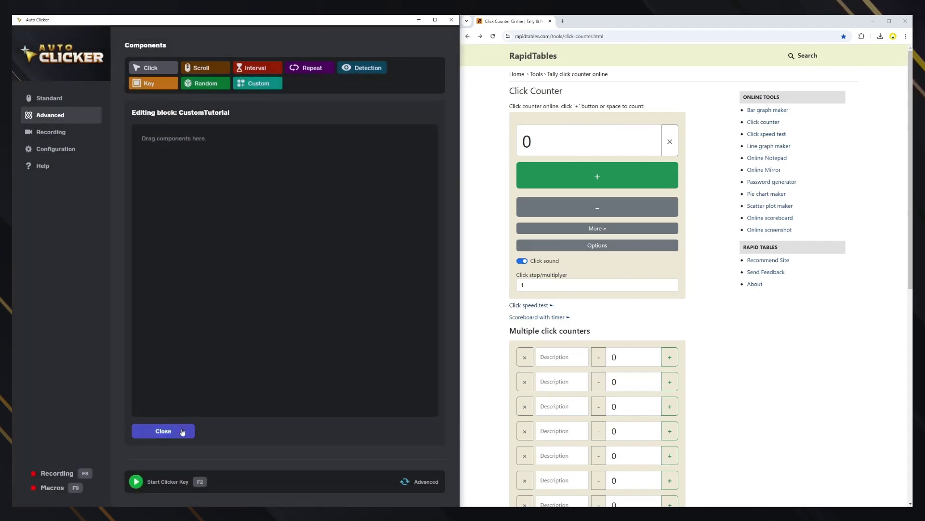
{"action": "left_click", "coordinate": [176, 435]}
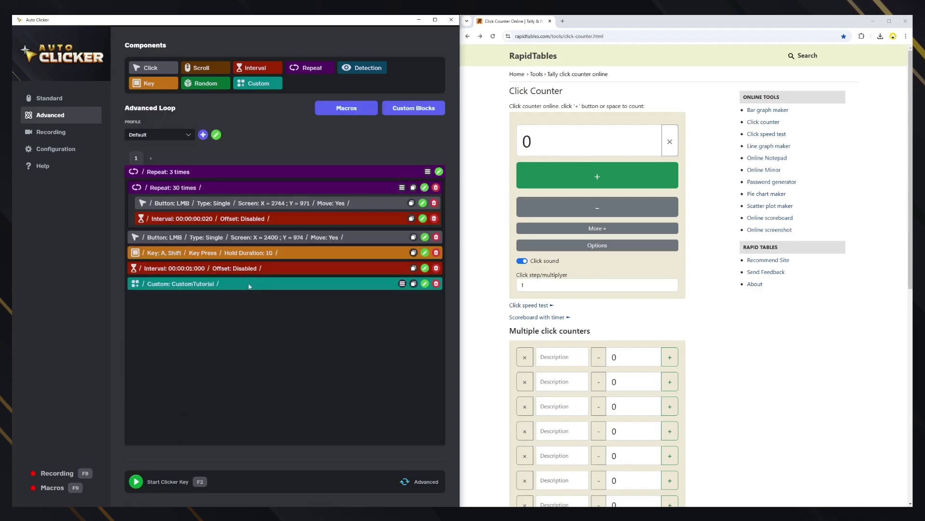
{"action": "left_click", "coordinate": [246, 288]}
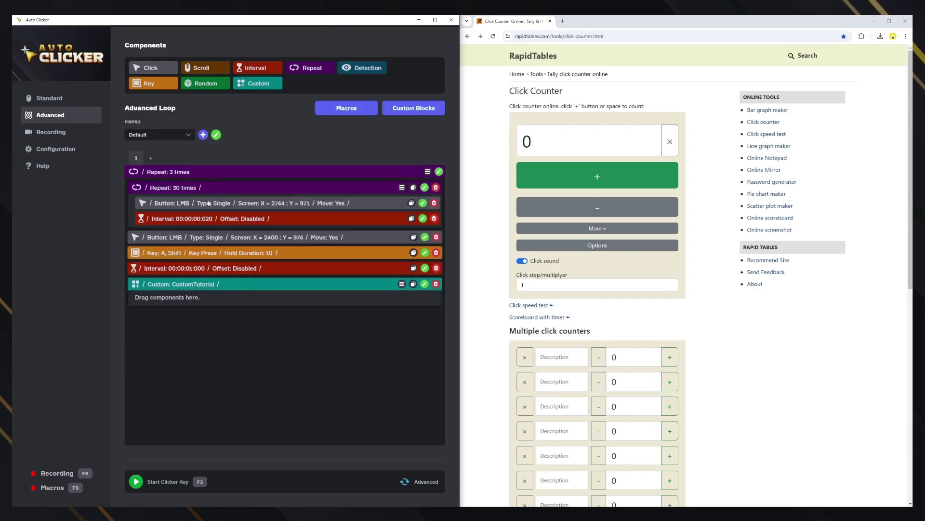
Move the Repeat 30 times group, Key A Shift step and one-second pause into CustomTutorial.
{"action": "left_click_drag", "start_coordinate": [202, 190], "coordinate": [217, 290]}
{"action": "left_click_drag", "start_coordinate": [183, 194], "coordinate": [196, 280]}
{"action": "left_click_drag", "start_coordinate": [192, 187], "coordinate": [207, 288]}
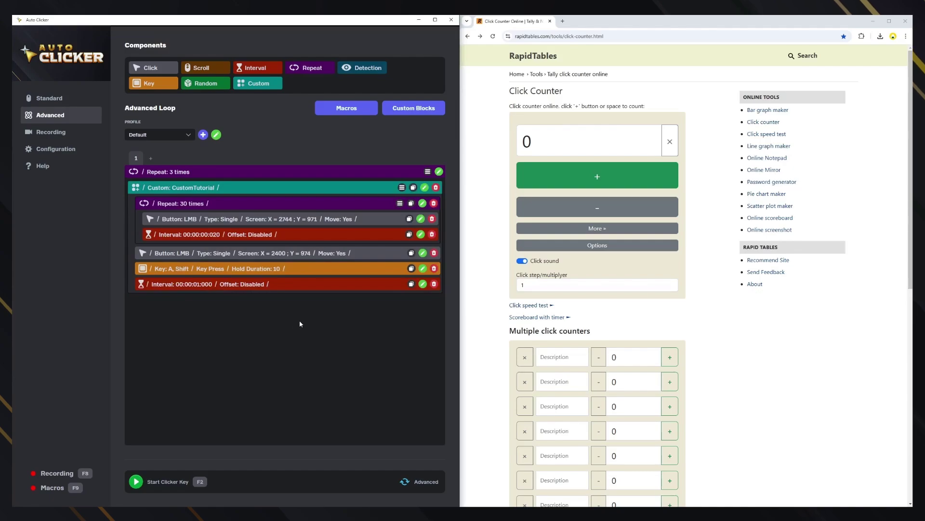
{"action": "left_click", "coordinate": [249, 189]}
Set the outer loop to repeat once, add two more CustomTutorial blocks, and run it with F2.
{"action": "left_click", "coordinate": [438, 172]}
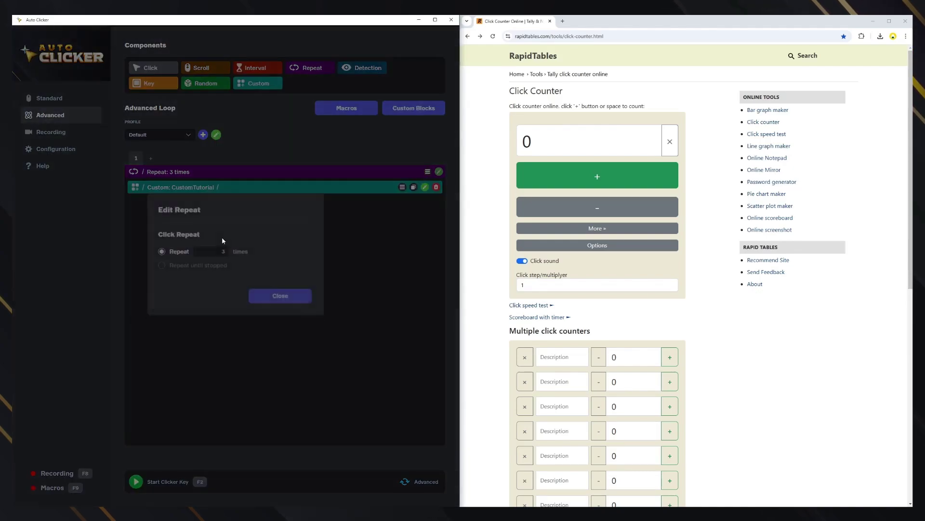
{"action": "key", "text": "BackSpace"}
{"action": "type", "text": "1"}
{"action": "left_click", "coordinate": [264, 309]}
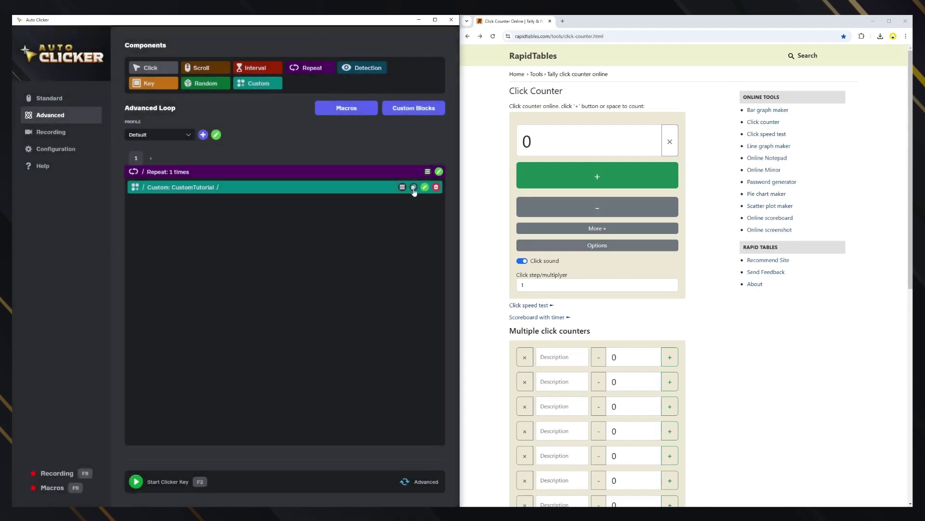
{"action": "left_click", "coordinate": [414, 188]}
{"action": "left_click", "coordinate": [413, 187]}
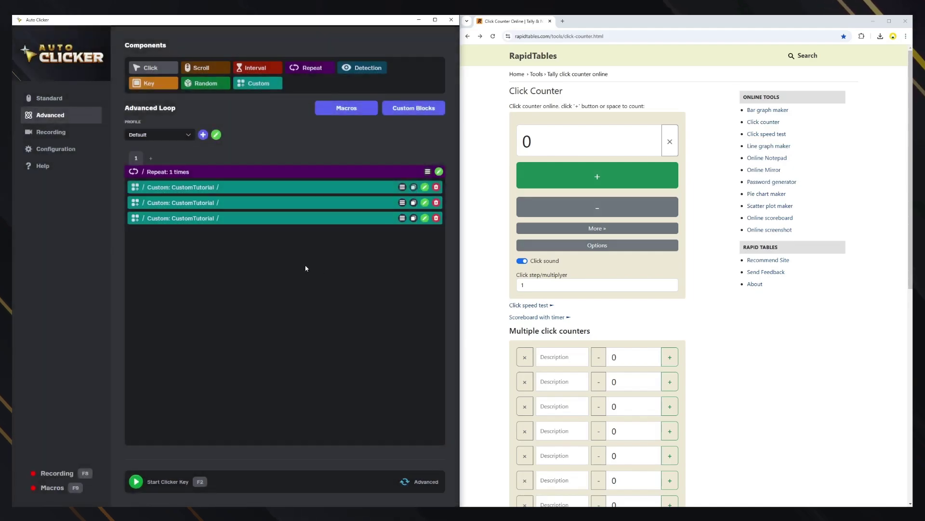
{"action": "key", "text": "F2"}
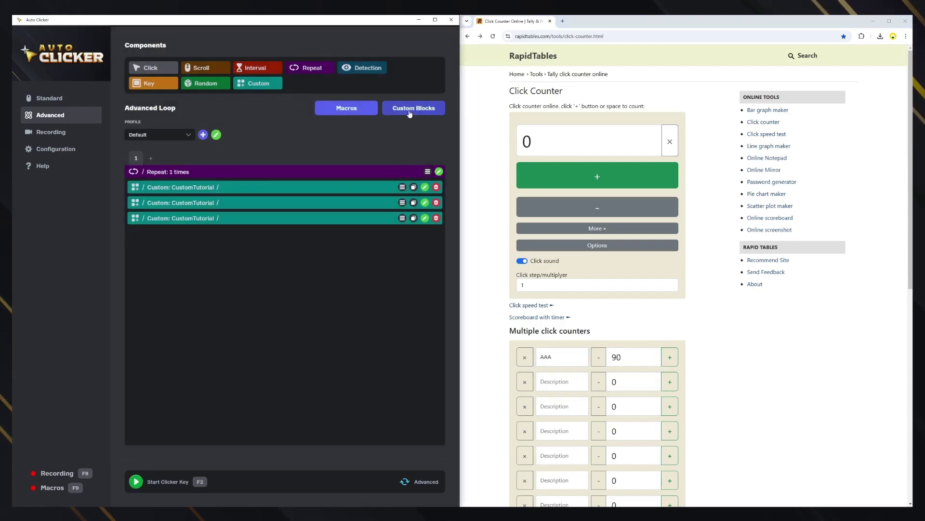
Add a second loop containing a click step followed by a 100 ms pause.
{"action": "left_click", "coordinate": [410, 111]}
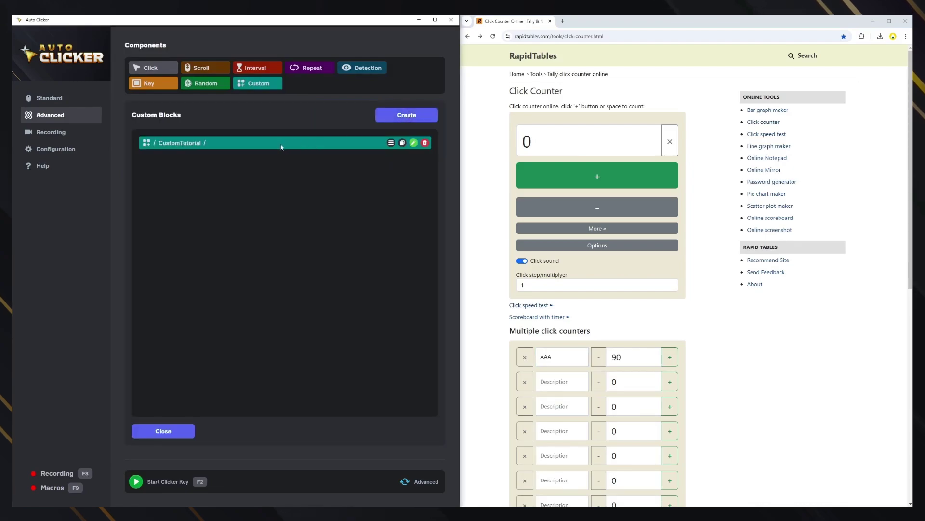
{"action": "left_click", "coordinate": [166, 431]}
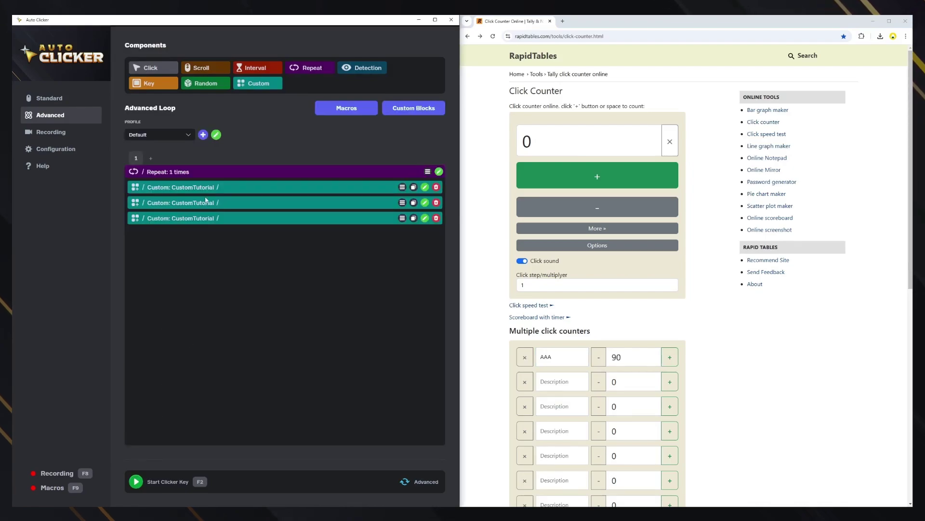
{"action": "left_click", "coordinate": [151, 159]}
{"action": "left_click", "coordinate": [151, 162]}
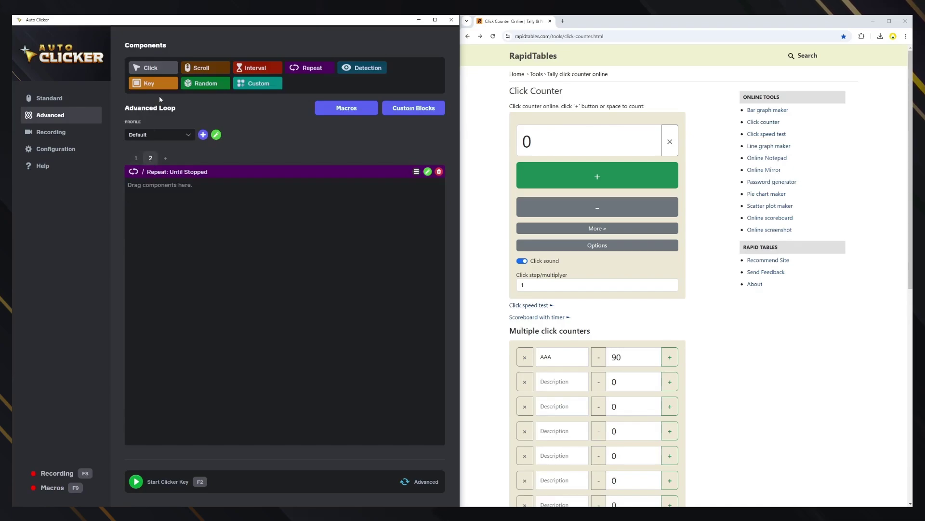
{"action": "left_click_drag", "start_coordinate": [167, 71], "coordinate": [193, 212]}
{"action": "left_click_drag", "start_coordinate": [278, 70], "coordinate": [322, 249]}
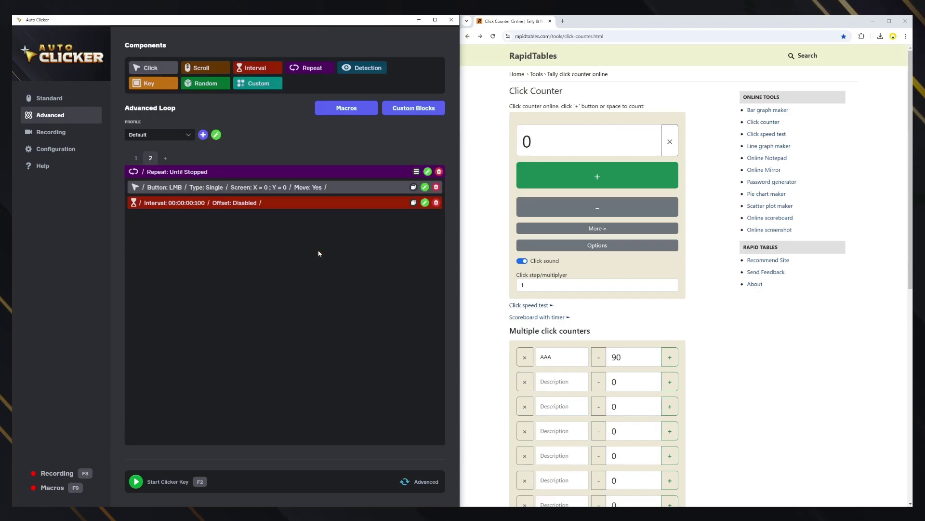
Aim loop 2's click at the counter's + button (X 2544, Y 453), then return to loop 1.
{"action": "left_click", "coordinate": [425, 187]}
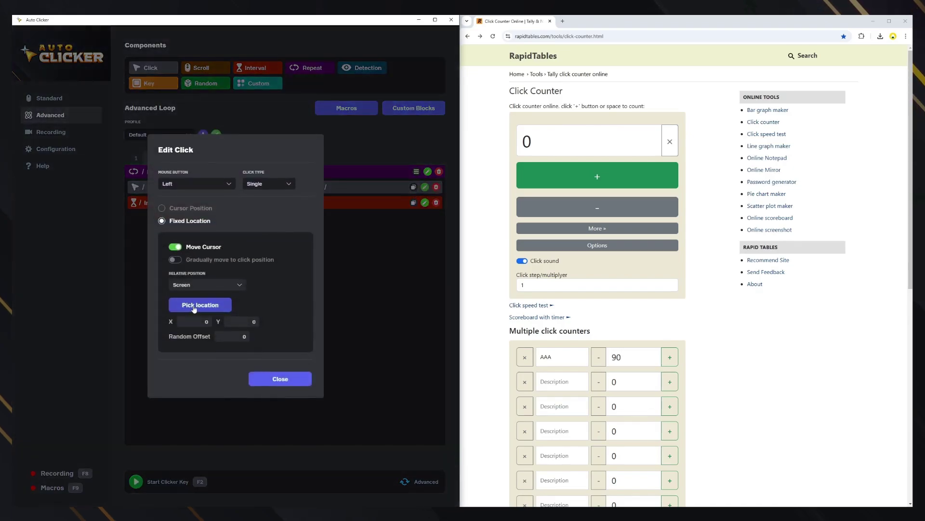
{"action": "left_click", "coordinate": [193, 305]}
{"action": "left_click", "coordinate": [597, 175]}
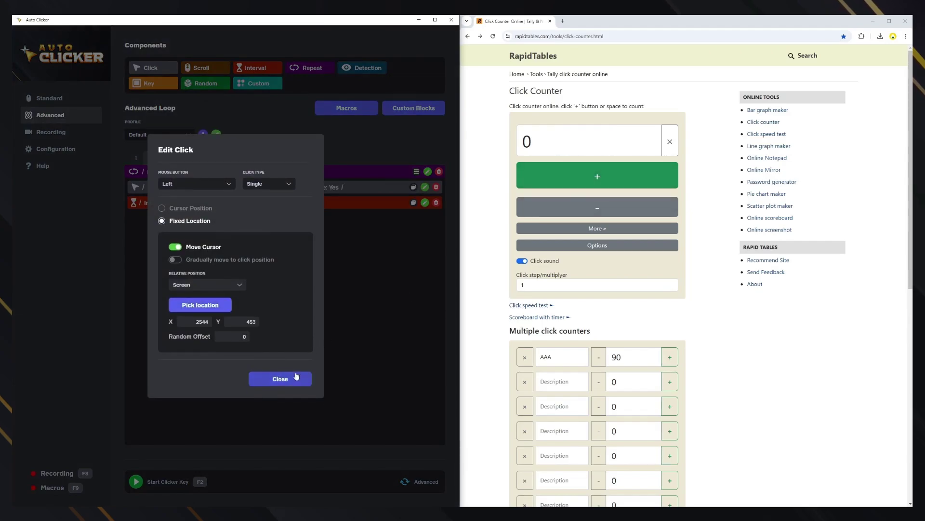
{"action": "left_click", "coordinate": [280, 379]}
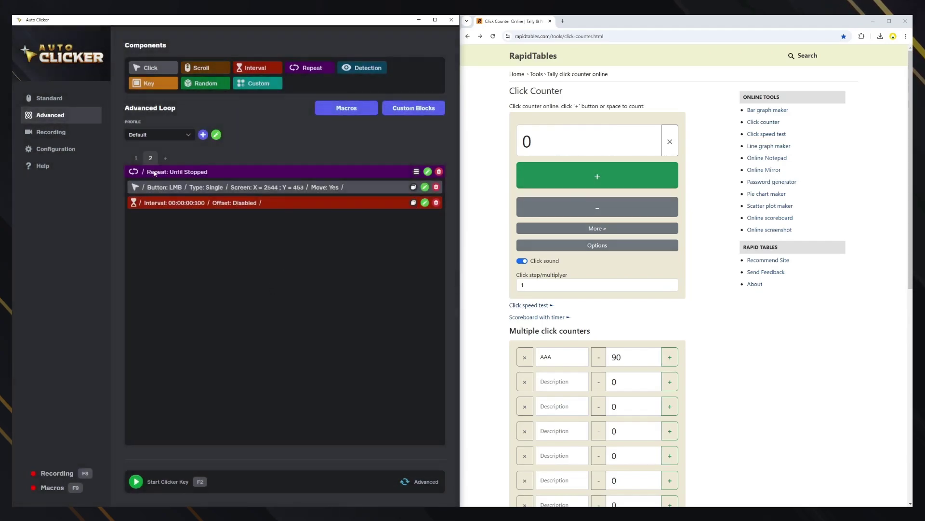
{"action": "left_click", "coordinate": [137, 160]}
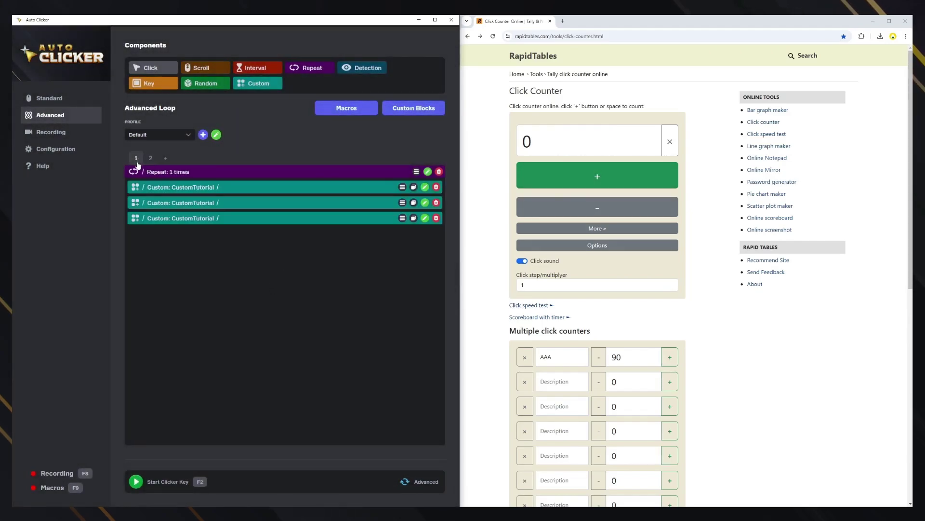
Erase the first counter's AAA description, set its count to 0, and run the clicker with F2.
{"action": "double_click", "coordinate": [564, 362]}
{"action": "key", "text": "BackSpace"}
{"action": "key", "text": "Tab"}
{"action": "type", "text": "0"}
{"action": "left_click", "coordinate": [354, 320]}
{"action": "key", "text": "F2"}
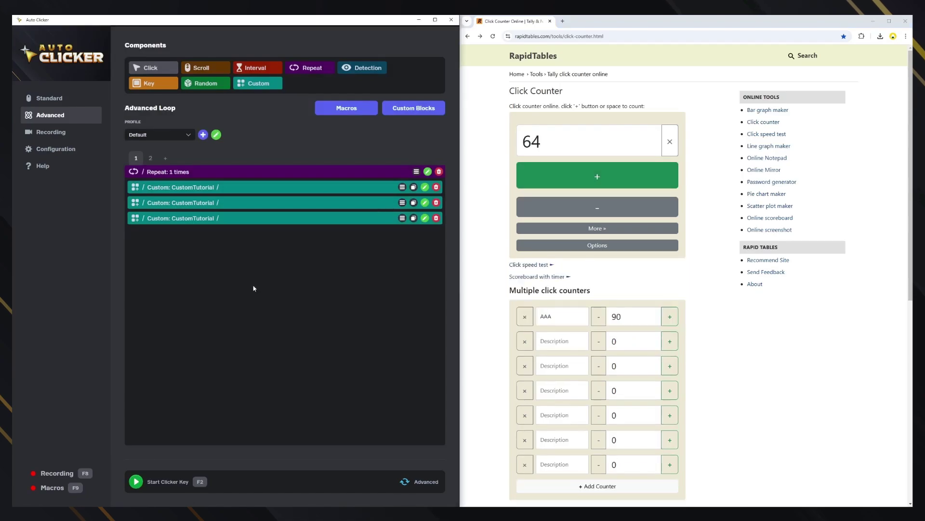
Delete the second loop page, set the repeat to Until Stopped, and place a Detection block inside.
{"action": "left_click", "coordinate": [150, 158]}
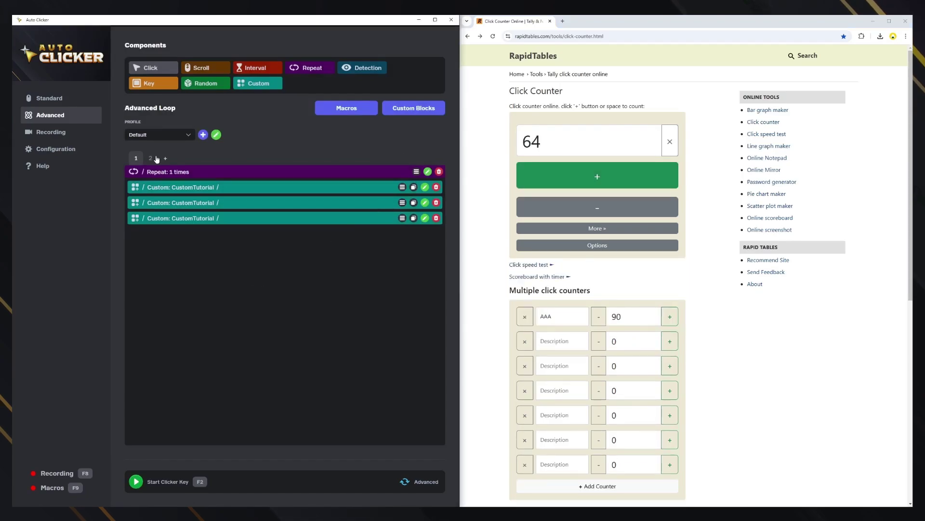
{"action": "left_click", "coordinate": [439, 171]}
{"action": "left_click", "coordinate": [439, 171]}
{"action": "left_click", "coordinate": [439, 171]}
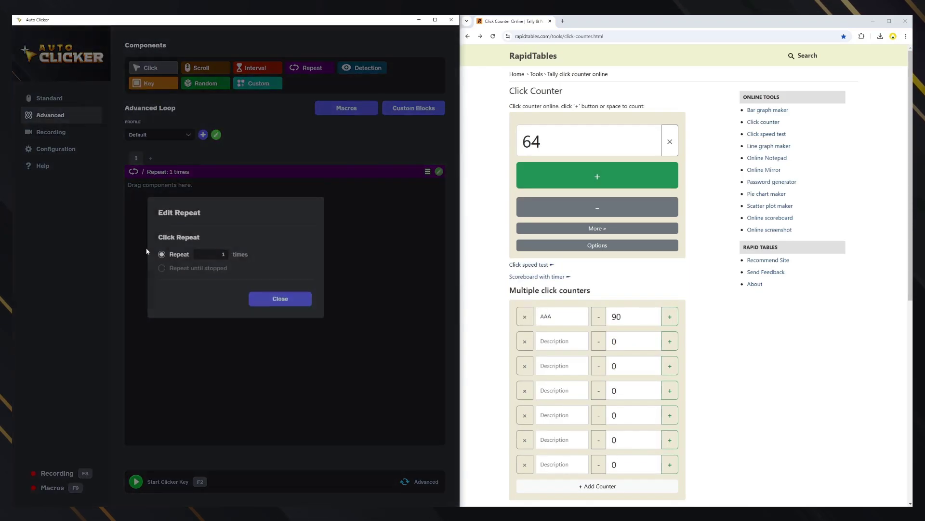
{"action": "left_click", "coordinate": [159, 304]}
{"action": "left_click", "coordinate": [281, 306]}
{"action": "left_click_drag", "start_coordinate": [359, 68], "coordinate": [364, 116]}
{"action": "left_click_drag", "start_coordinate": [368, 73], "coordinate": [344, 225]}
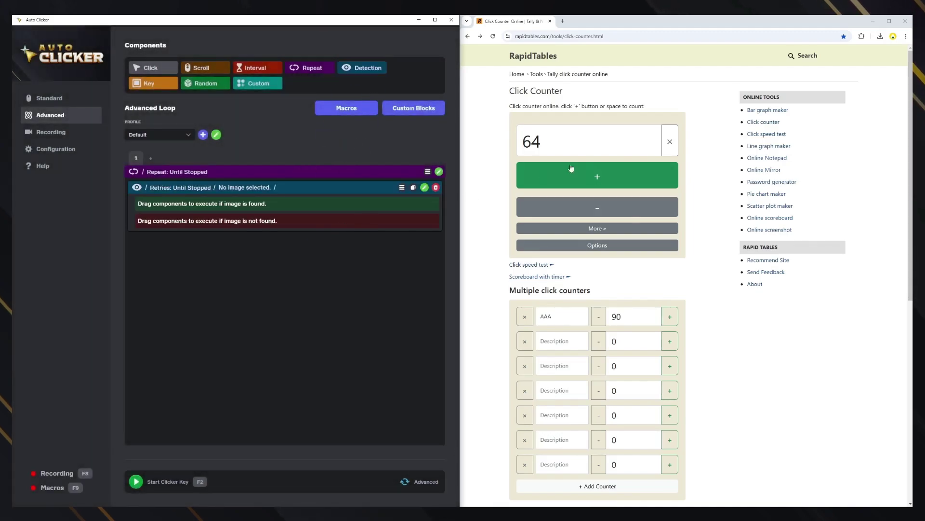
Reset the main counter and the AAA counter's value to 0, and erase the AAA label.
{"action": "left_click", "coordinate": [670, 141]}
{"action": "double_click", "coordinate": [617, 316]}
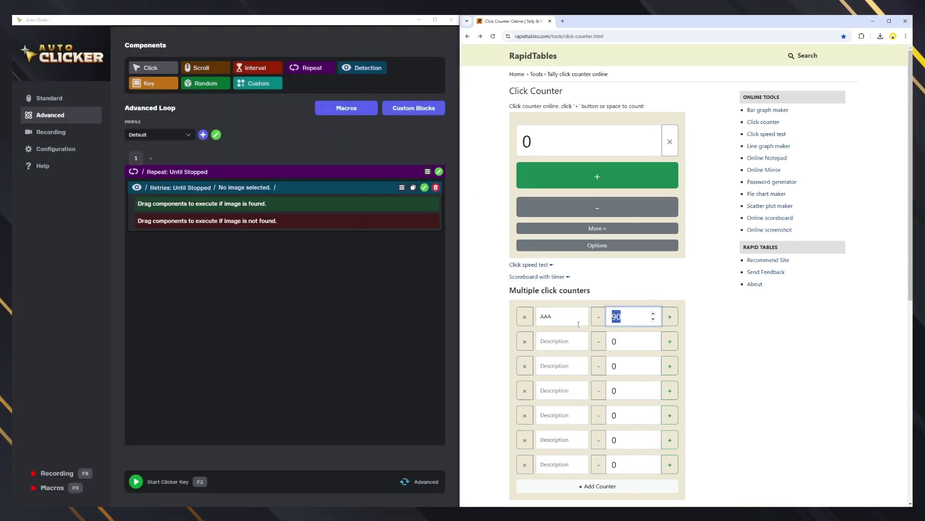
{"action": "type", "text": "0"}
{"action": "double_click", "coordinate": [559, 316]}
{"action": "key", "text": "BackSpace"}
{"action": "left_click", "coordinate": [325, 206]}
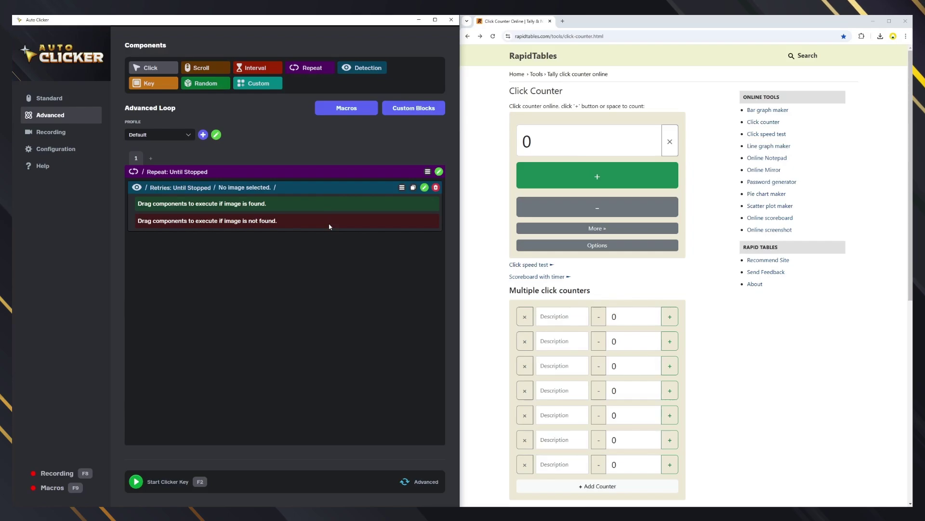
Limit detection to a picked region of interest, resize to 50, and use plus.PNG as the image.
{"action": "left_click", "coordinate": [424, 187]}
{"action": "left_click", "coordinate": [164, 193]}
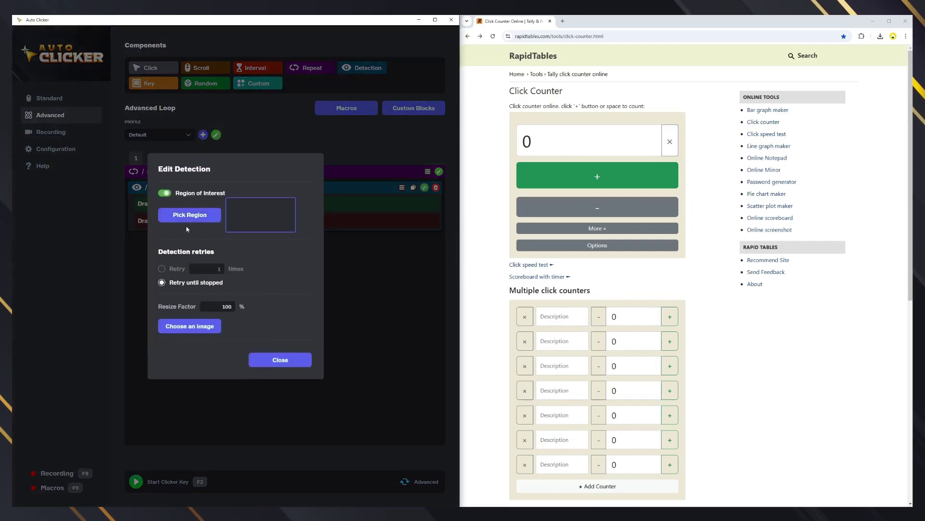
{"action": "left_click", "coordinate": [189, 215]}
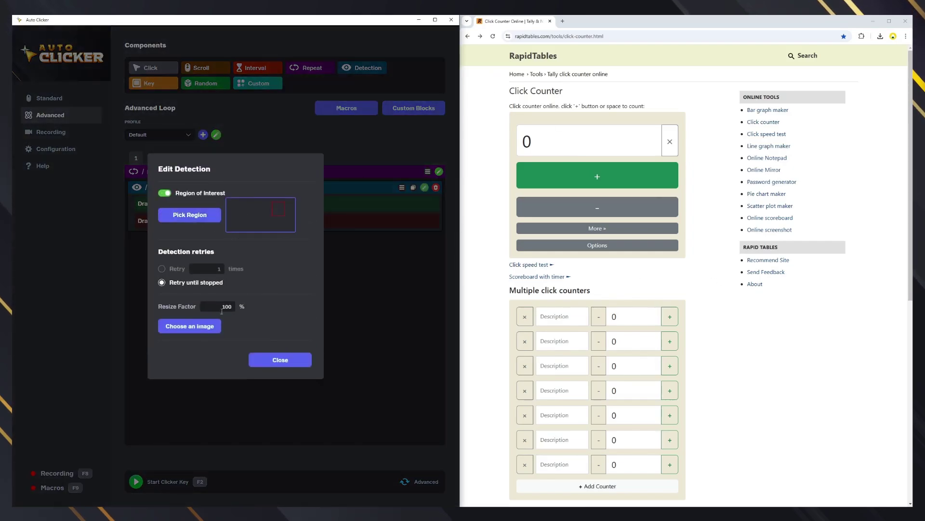
{"action": "double_click", "coordinate": [237, 305]}
{"action": "type", "text": "50"}
{"action": "left_click", "coordinate": [209, 327]}
{"action": "double_click", "coordinate": [122, 137]}
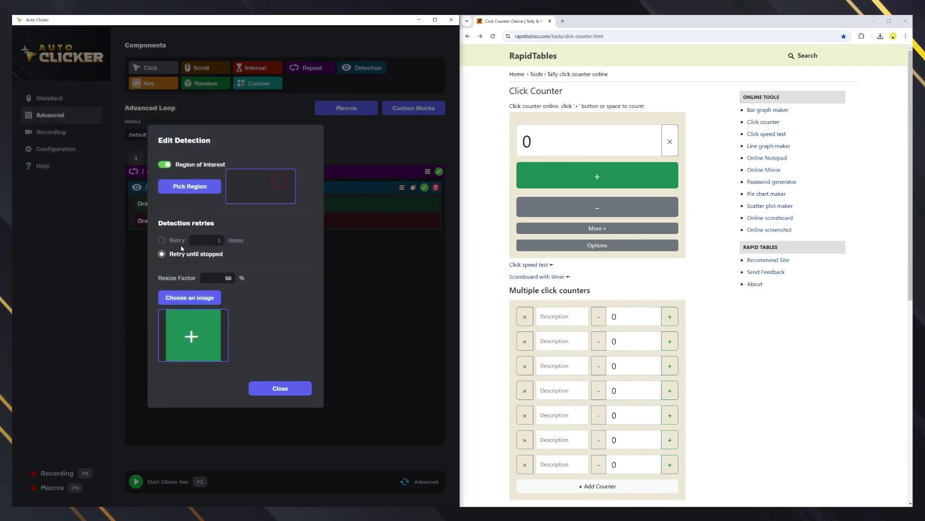
Keep detection retrying until stopped and put a Click in the image-found branch.
{"action": "left_click", "coordinate": [162, 240]}
{"action": "left_click", "coordinate": [162, 251]}
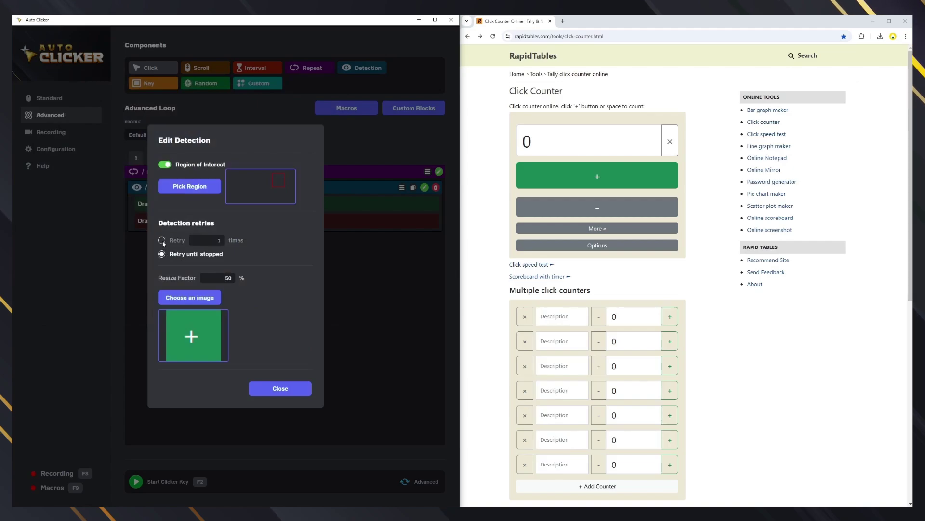
{"action": "left_click", "coordinate": [162, 240]}
{"action": "left_click", "coordinate": [162, 254]}
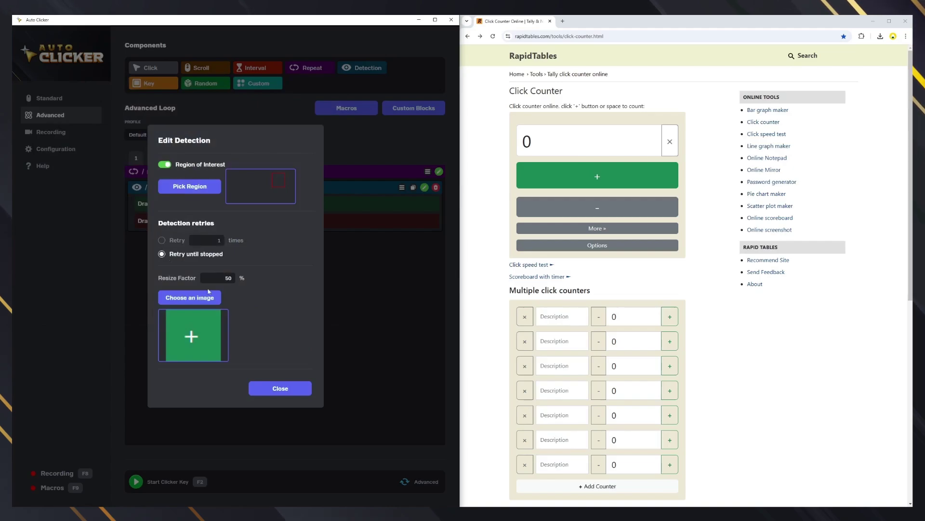
{"action": "left_click", "coordinate": [288, 392]}
{"action": "left_click_drag", "start_coordinate": [150, 67], "coordinate": [214, 207]}
Aim the found-image click at the Detected Point, then start and stop the loop with F2.
{"action": "left_click", "coordinate": [418, 206]}
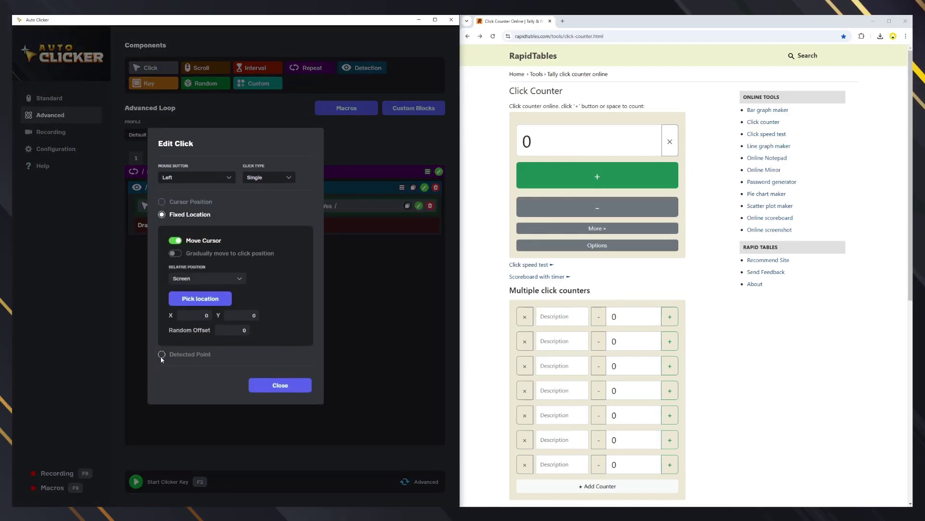
{"action": "left_click", "coordinate": [162, 355]}
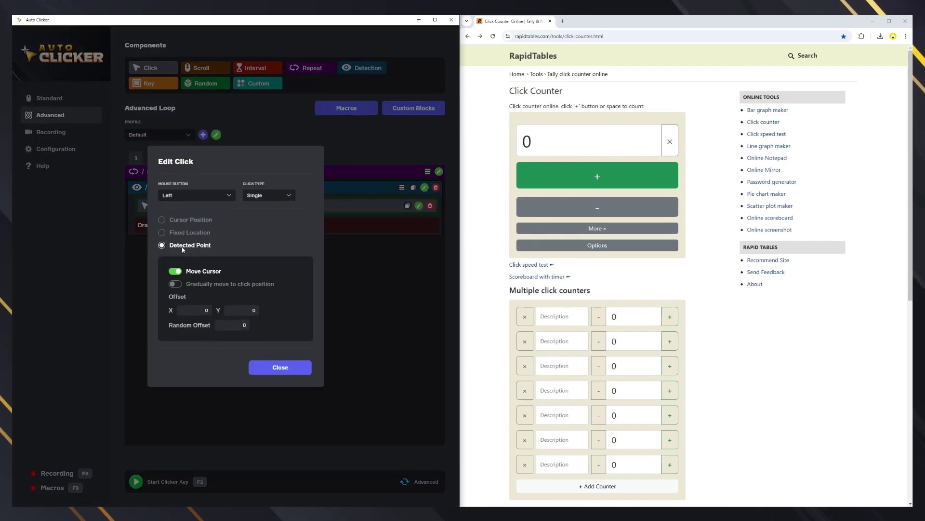
{"action": "left_click", "coordinate": [280, 368]}
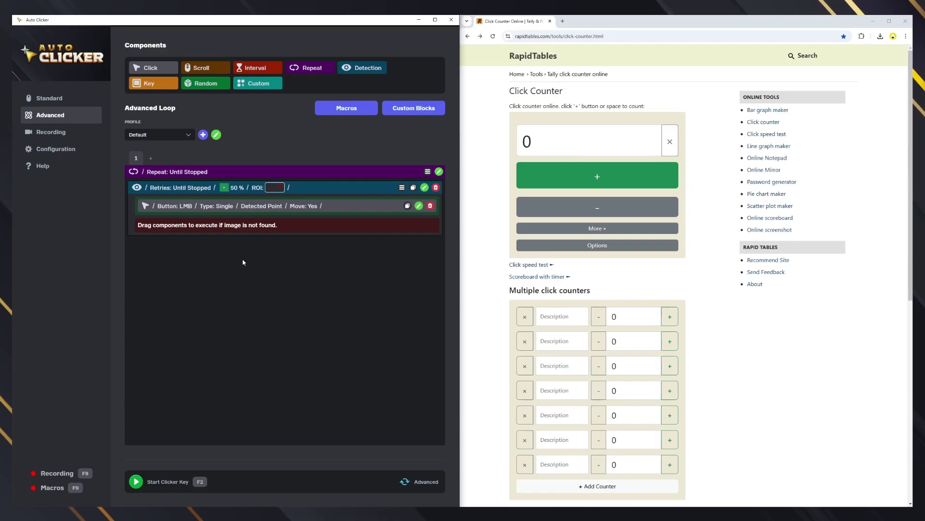
{"action": "key", "text": "F2"}
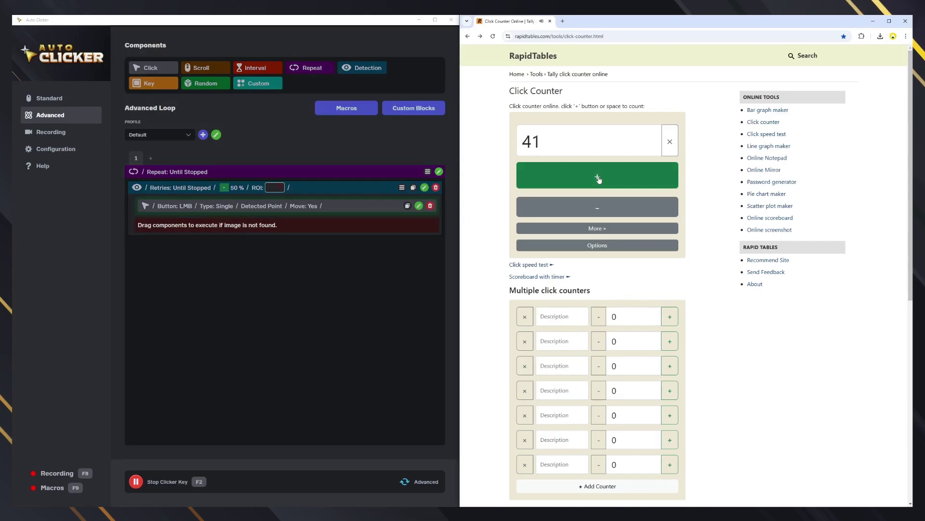
{"action": "key", "text": "F2"}
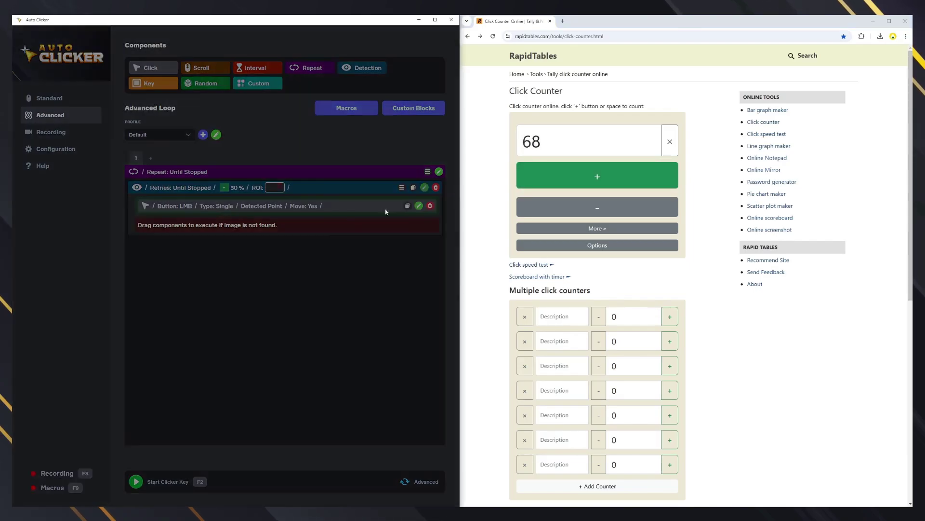
Switch detection to the blue target image with a fixed retry count of 1.
{"action": "left_click", "coordinate": [424, 187]}
{"action": "left_click", "coordinate": [190, 298]}
{"action": "double_click", "coordinate": [196, 137]}
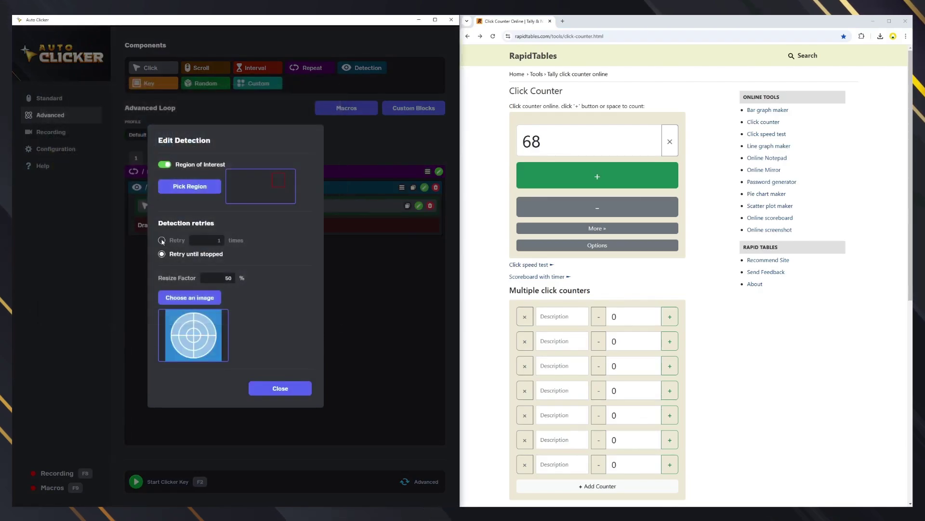
{"action": "left_click", "coordinate": [162, 240]}
{"action": "left_click", "coordinate": [274, 382]}
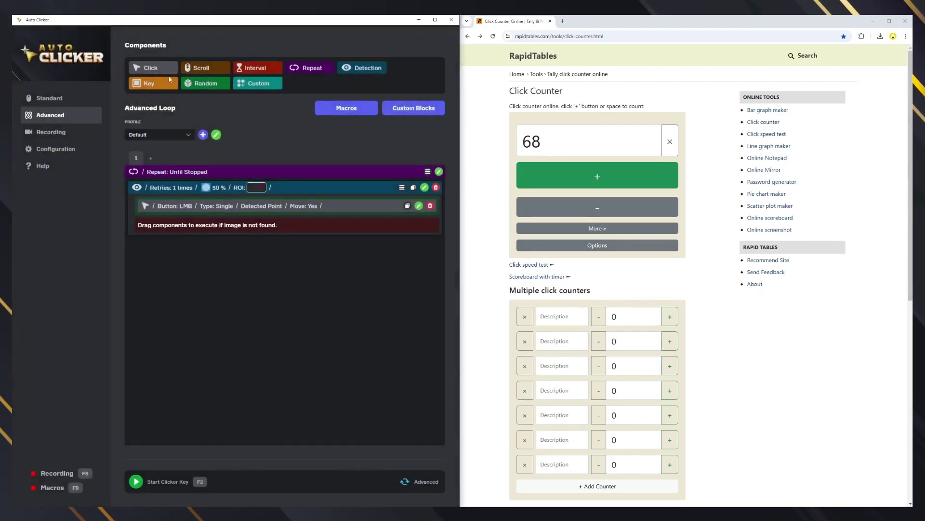
Add a not-found Click on the first counter's plus button, then run and stop the loop.
{"action": "left_click_drag", "start_coordinate": [150, 67], "coordinate": [289, 230]}
{"action": "left_click", "coordinate": [419, 227]}
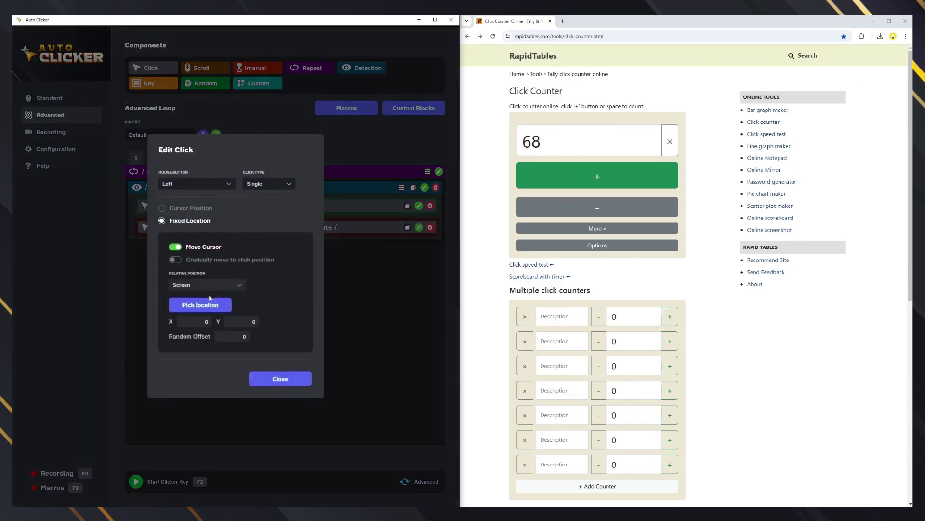
{"action": "left_click", "coordinate": [200, 305]}
{"action": "left_click", "coordinate": [670, 316]}
{"action": "left_click", "coordinate": [308, 380]}
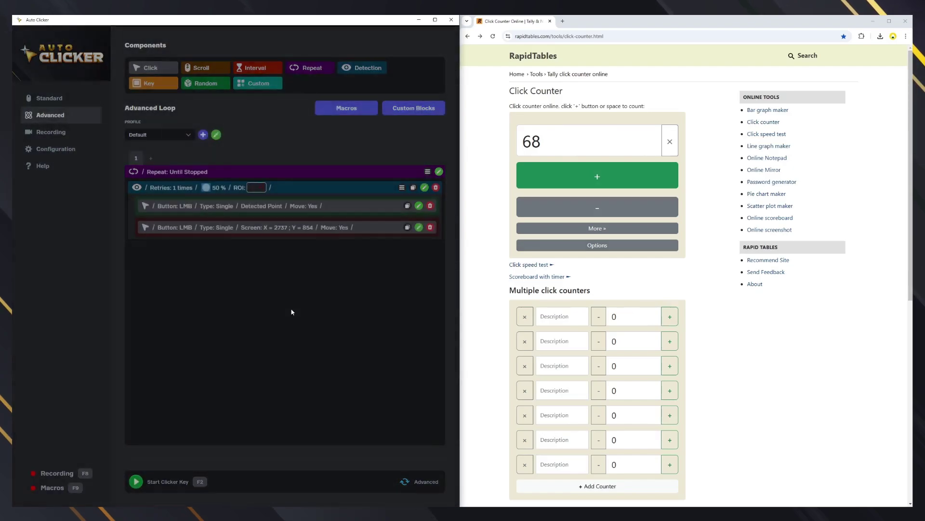
{"action": "key", "text": "F2"}
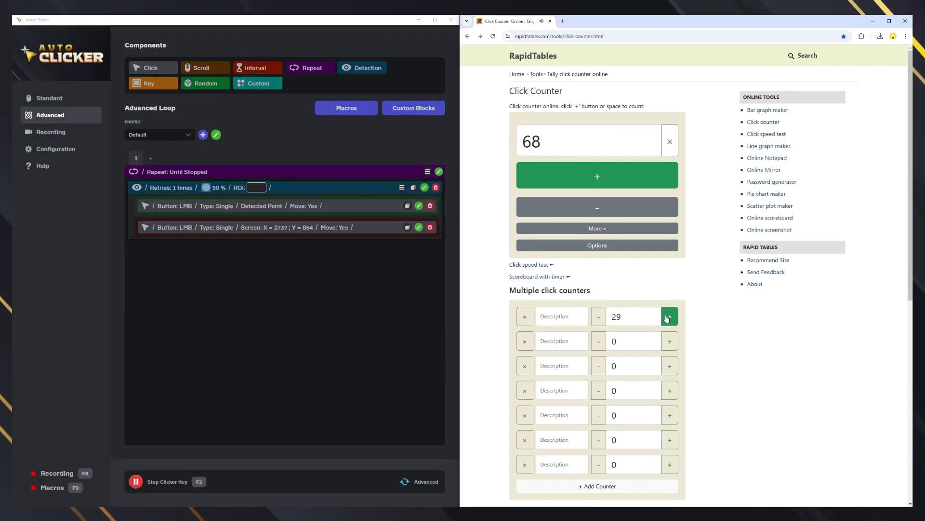
{"action": "key", "text": "F2"}
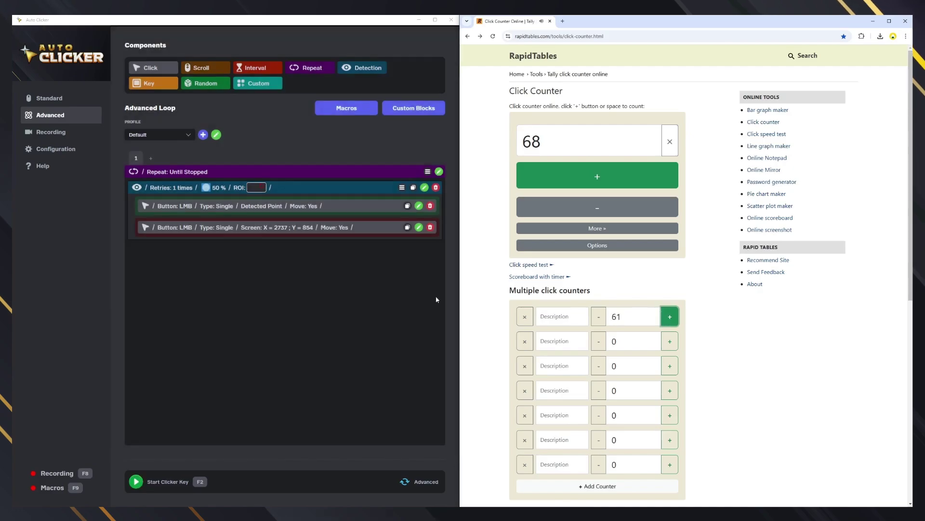
{"action": "left_click", "coordinate": [359, 289]}
Replace the Detection block with a Scroll block and reset both page counters to 0.
{"action": "left_click", "coordinate": [436, 187]}
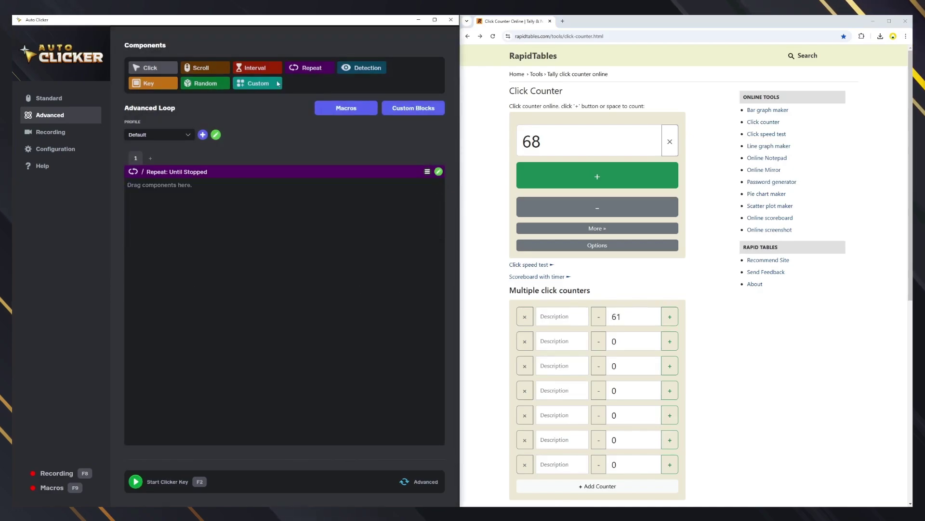
{"action": "left_click_drag", "start_coordinate": [201, 67], "coordinate": [264, 243]}
{"action": "left_click", "coordinate": [672, 149]}
{"action": "left_click", "coordinate": [672, 149]}
{"action": "double_click", "coordinate": [616, 316]}
{"action": "type", "text": "0"}
{"action": "left_click", "coordinate": [319, 291]}
Set the scroll to Mouse Wheel Down at the default cursor position.
{"action": "left_click", "coordinate": [424, 187]}
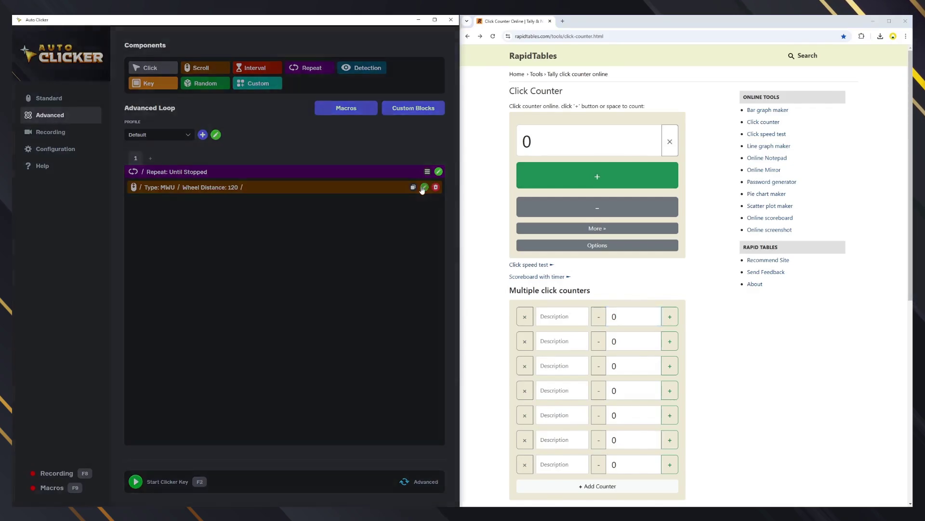
{"action": "left_click", "coordinate": [221, 232]}
{"action": "left_click", "coordinate": [212, 254]}
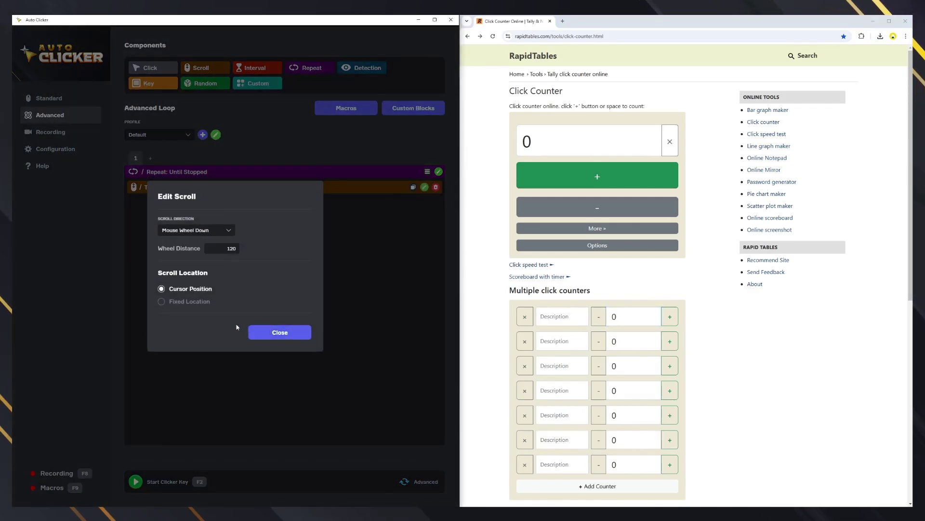
{"action": "left_click", "coordinate": [161, 302]}
{"action": "left_click", "coordinate": [162, 239]}
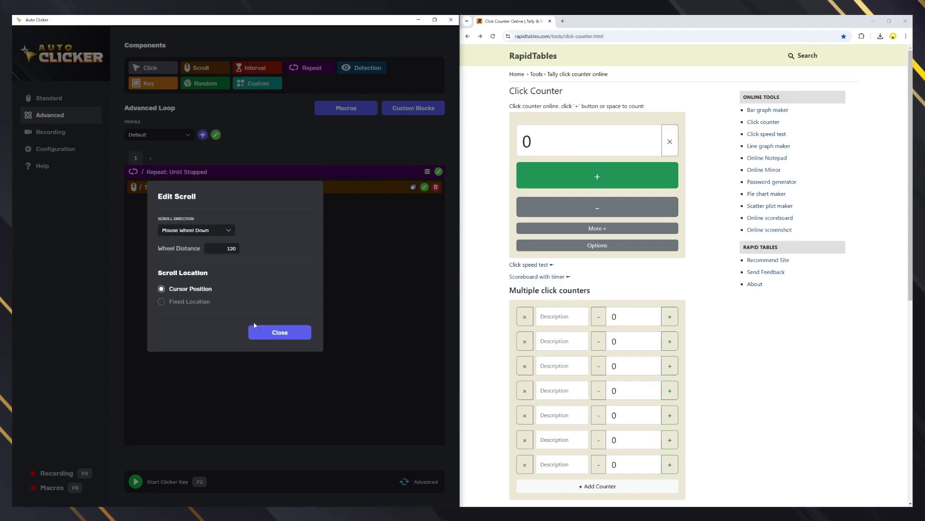
Add a 1-second interval after the wheel-down scroll.
{"action": "left_click", "coordinate": [269, 336]}
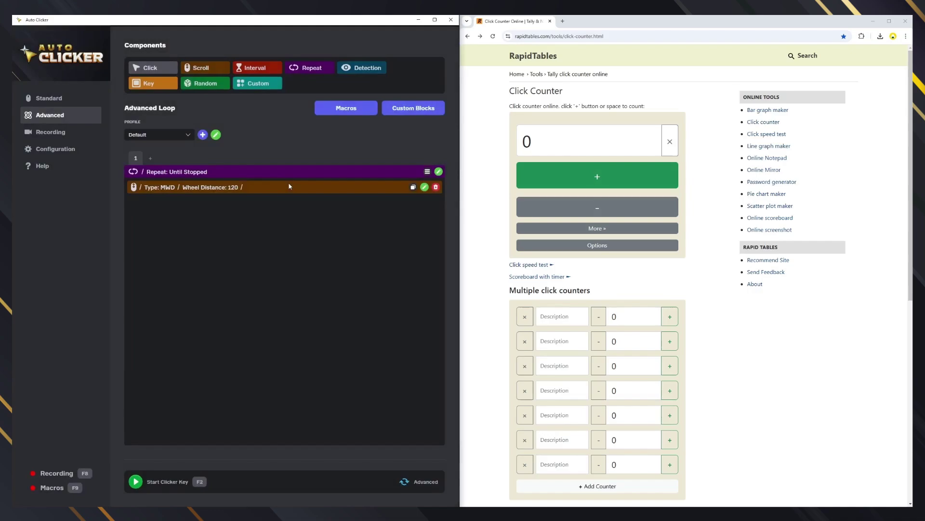
{"action": "left_click", "coordinate": [260, 68]}
{"action": "left_click", "coordinate": [425, 203]}
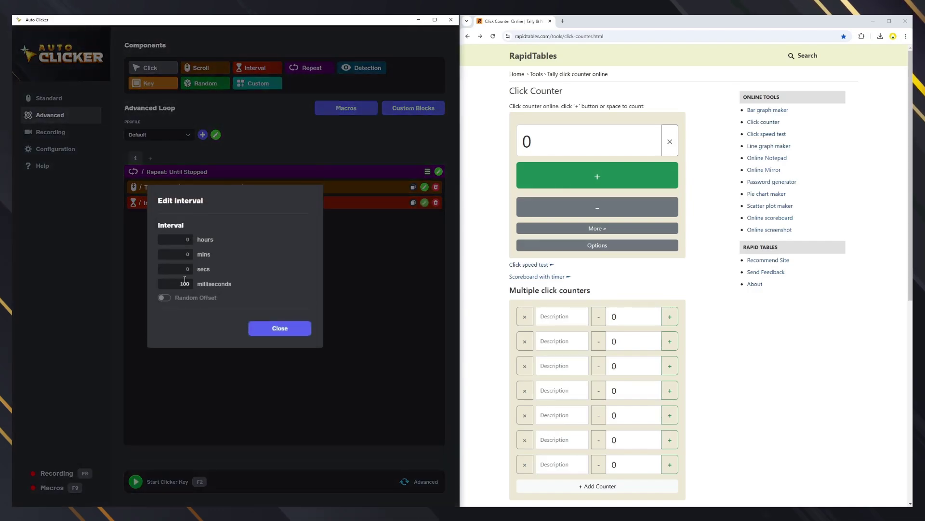
{"action": "double_click", "coordinate": [183, 282]}
{"action": "type", "text": "01"}
{"action": "left_click", "coordinate": [280, 327]}
Duplicate the interval and scroll, move the copy below the first wait, and make it Mouse Wheel Up.
{"action": "left_click", "coordinate": [413, 202]}
{"action": "left_click", "coordinate": [413, 187]}
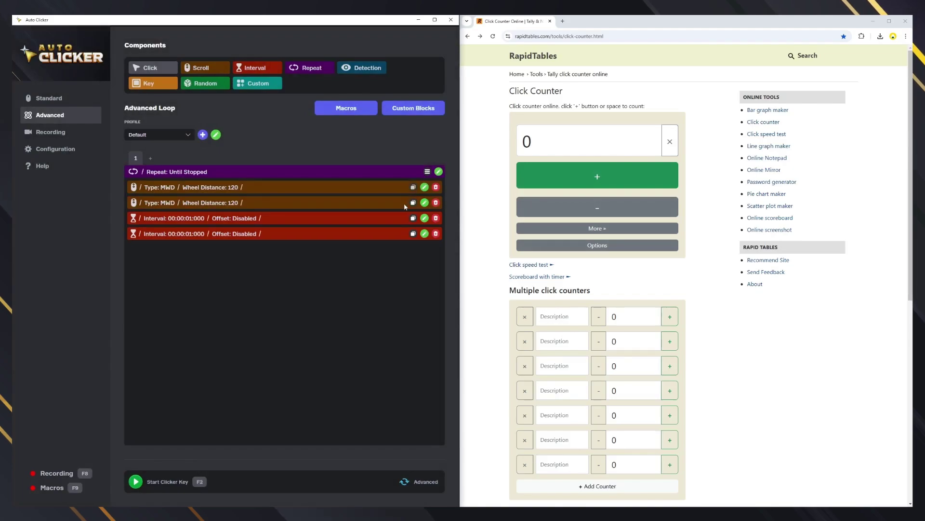
{"action": "left_click_drag", "start_coordinate": [404, 206], "coordinate": [406, 221]}
{"action": "left_click", "coordinate": [425, 218]}
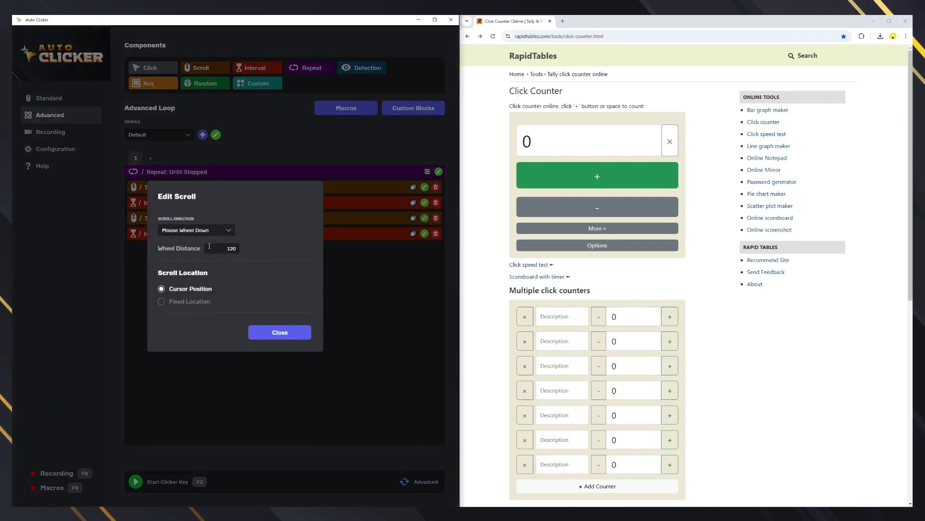
{"action": "left_click", "coordinate": [211, 230]}
{"action": "left_click", "coordinate": [193, 241]}
{"action": "left_click", "coordinate": [280, 332]}
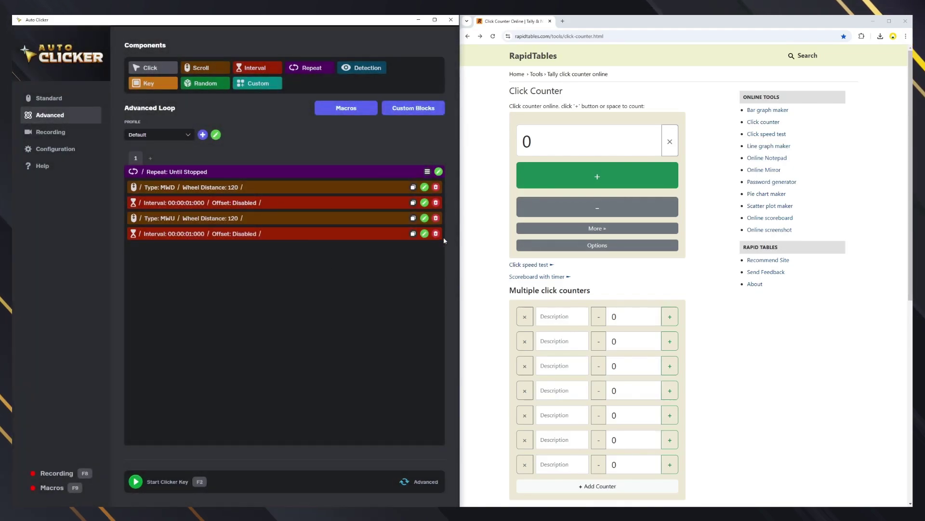
Run the scroll loop on the click counter page, then stop it with F2.
{"action": "left_click", "coordinate": [482, 227]}
{"action": "key", "text": "F2"}
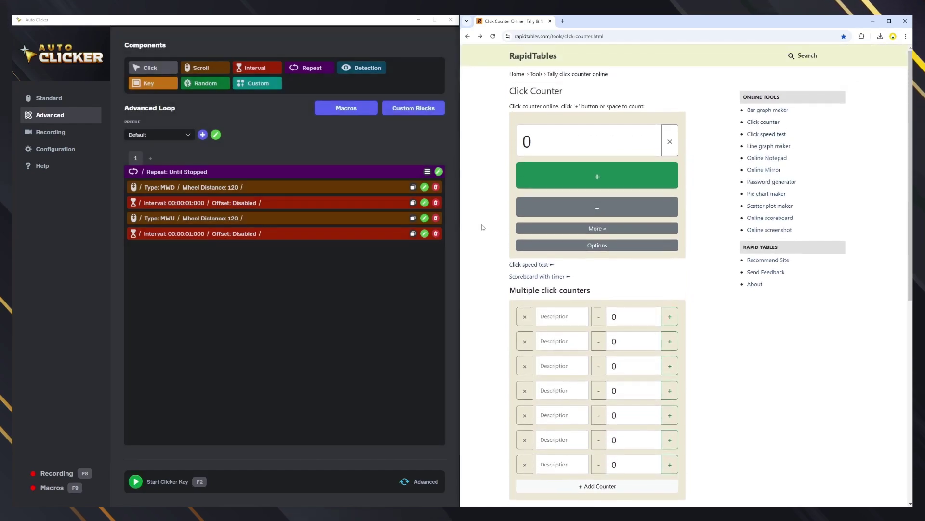
{"action": "key", "text": "F2"}
Add a Random block, delete the scroll and wait steps, and place click steps inside it.
{"action": "left_click", "coordinate": [201, 274]}
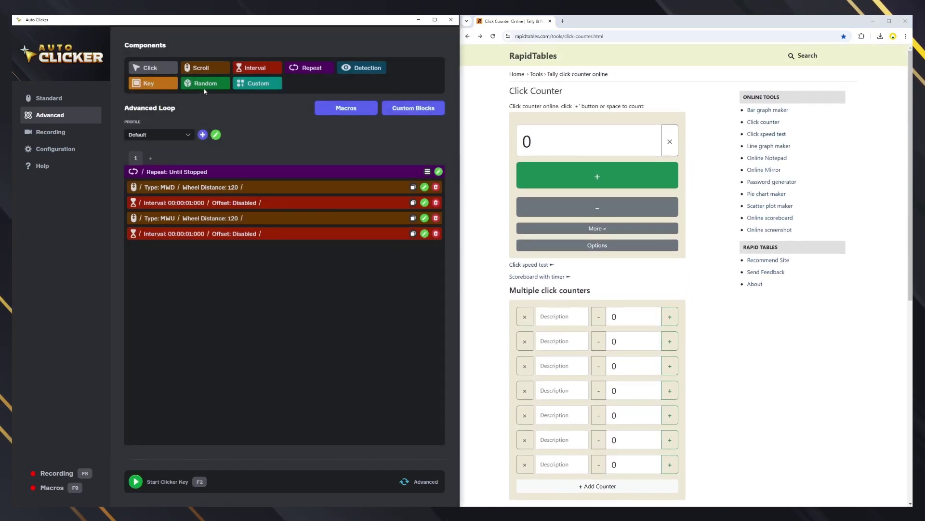
{"action": "left_click_drag", "start_coordinate": [203, 86], "coordinate": [188, 188]}
{"action": "left_click", "coordinate": [435, 219]}
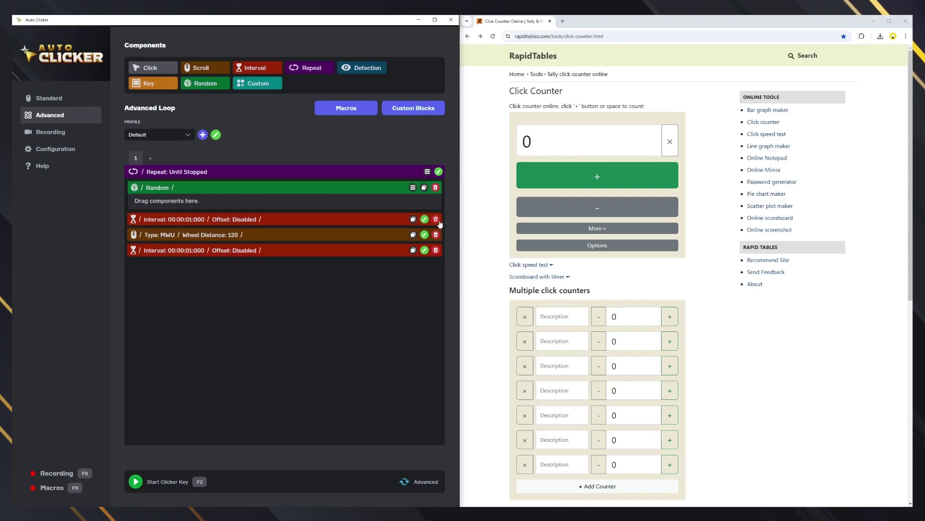
{"action": "left_click", "coordinate": [436, 220]}
{"action": "left_click", "coordinate": [436, 220]}
{"action": "left_click_drag", "start_coordinate": [153, 68], "coordinate": [208, 176]}
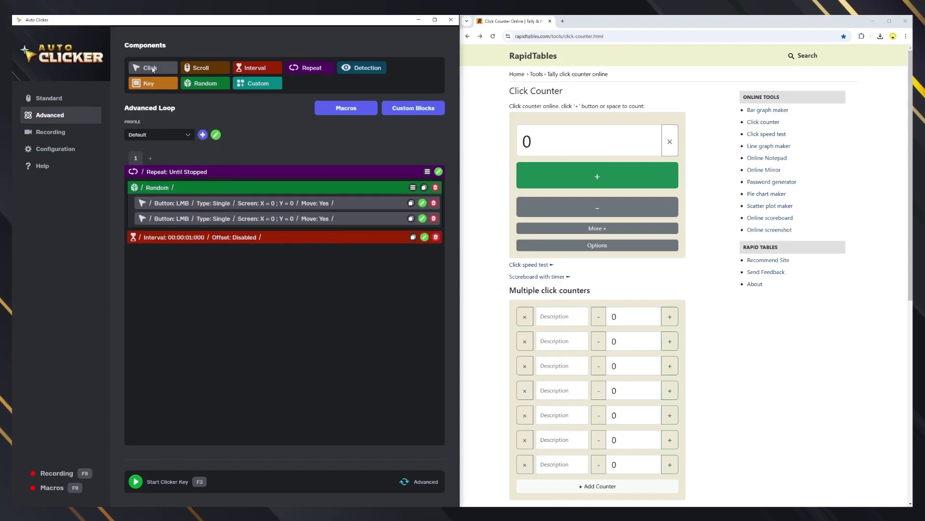
{"action": "left_click_drag", "start_coordinate": [153, 69], "coordinate": [203, 212]}
Point the first two random clicks at the first and second counters' plus buttons.
{"action": "left_click", "coordinate": [423, 203]}
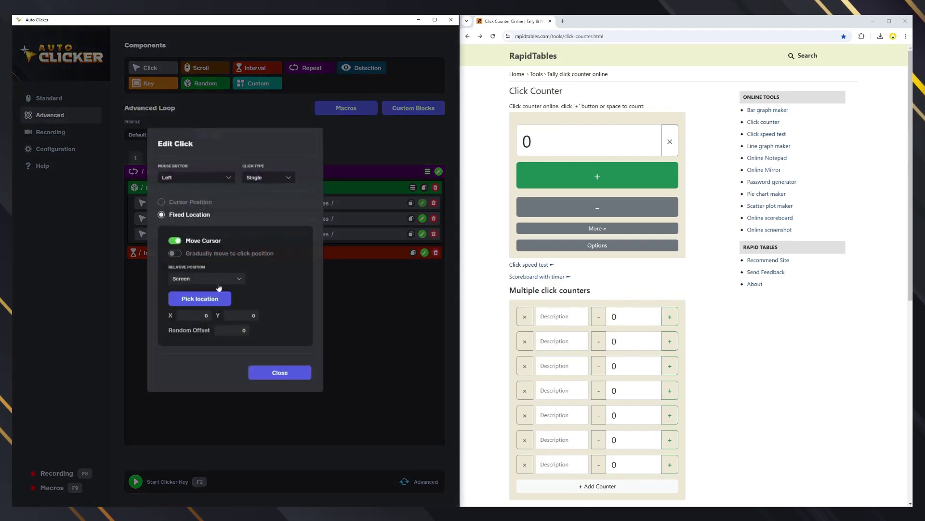
{"action": "left_click", "coordinate": [200, 300]}
{"action": "left_click", "coordinate": [670, 317]}
{"action": "left_click", "coordinate": [280, 374]}
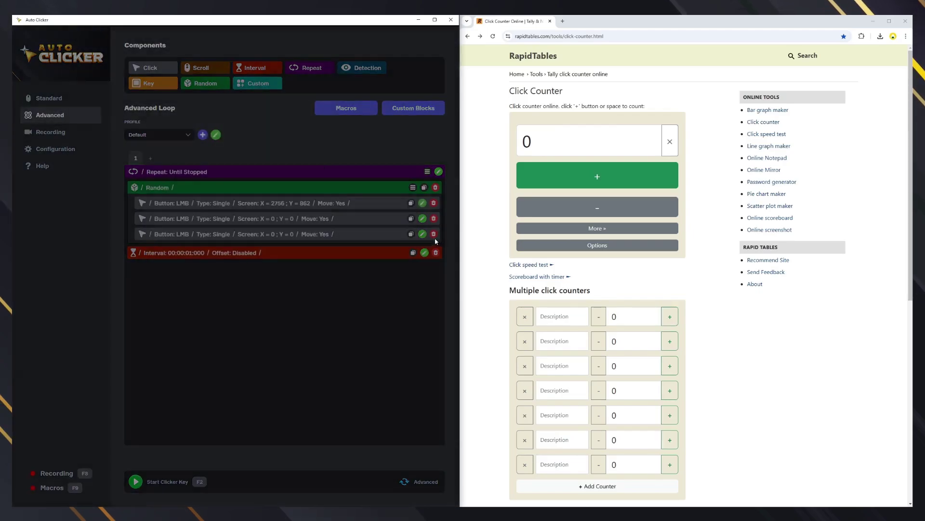
{"action": "left_click", "coordinate": [422, 219]}
{"action": "left_click", "coordinate": [200, 299]}
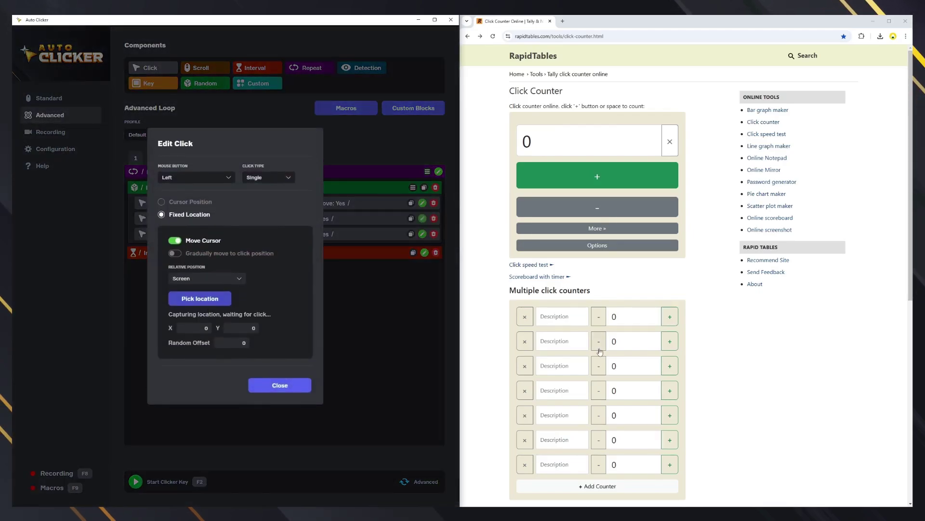
{"action": "left_click", "coordinate": [669, 340]}
{"action": "left_click", "coordinate": [280, 385]}
Point the third click at the third counter's plus button and run the loop to 3, 2, 2.
{"action": "left_click", "coordinate": [422, 234]}
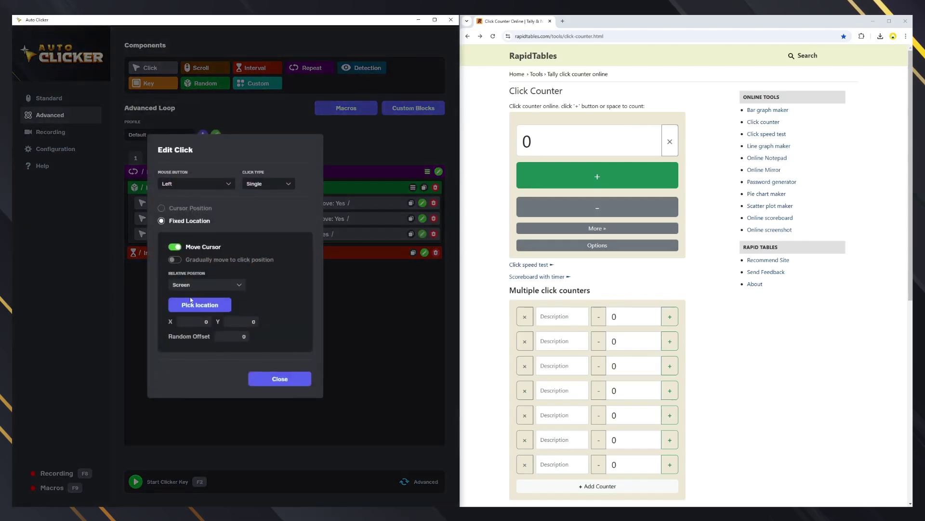
{"action": "left_click", "coordinate": [191, 301]}
{"action": "left_click", "coordinate": [670, 366]}
{"action": "left_click", "coordinate": [299, 379]}
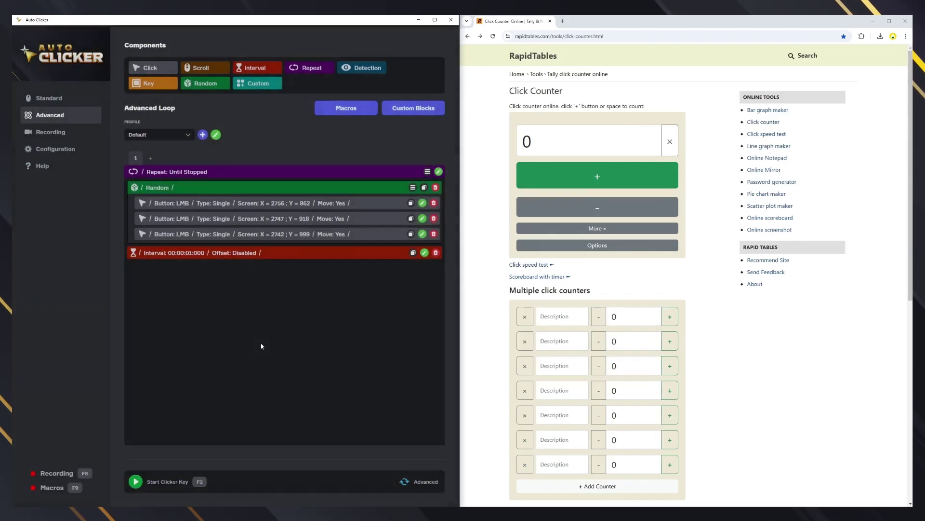
{"action": "key", "text": "F2"}
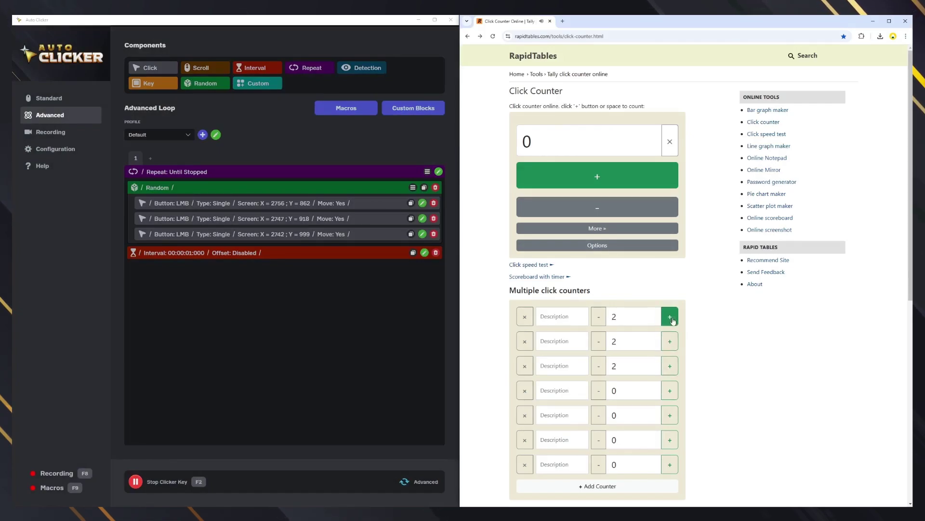
{"action": "key", "text": "F2"}
Create a new macro and reset the three counters' values to 0.
{"action": "left_click", "coordinate": [346, 108]}
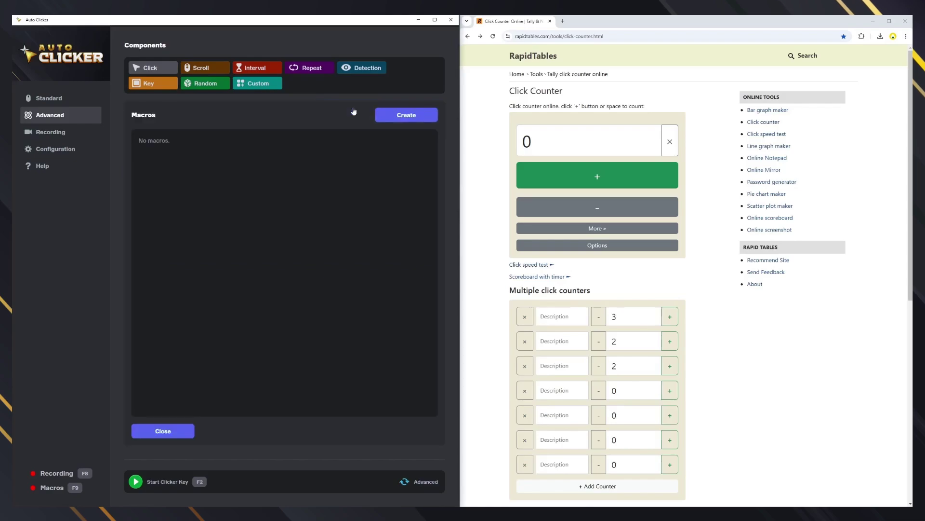
{"action": "left_click", "coordinate": [389, 118]}
{"action": "double_click", "coordinate": [616, 317]}
{"action": "type", "text": "0"}
{"action": "double_click", "coordinate": [616, 341]}
{"action": "type", "text": "0"}
{"action": "double_click", "coordinate": [629, 370]}
{"action": "type", "text": "0"}
Set the macro to run the CustomTutorial custom block, triggered by the Space key.
{"action": "left_click", "coordinate": [413, 142]}
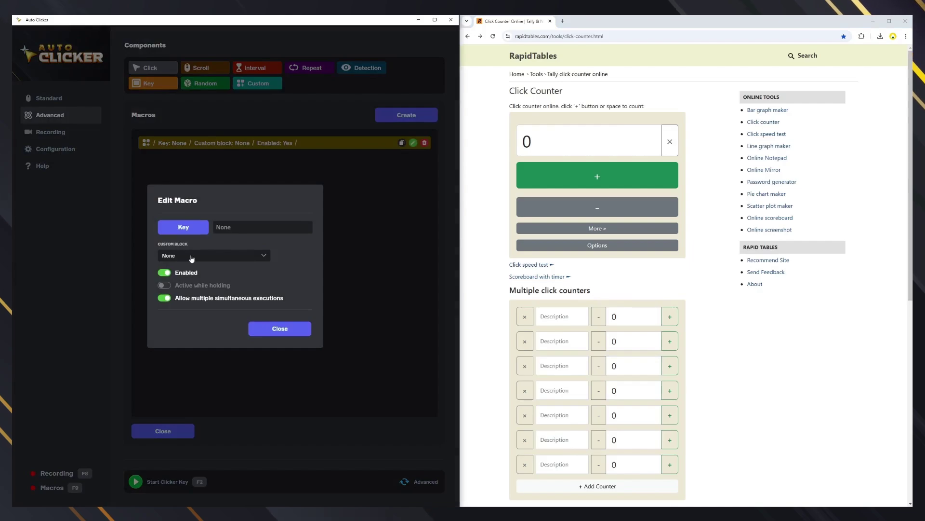
{"action": "left_click", "coordinate": [192, 258]}
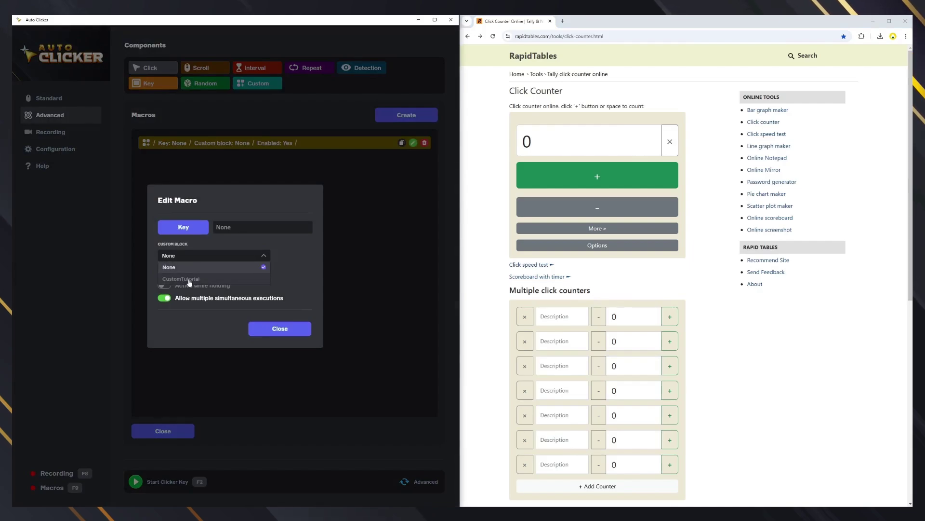
{"action": "left_click", "coordinate": [190, 280]}
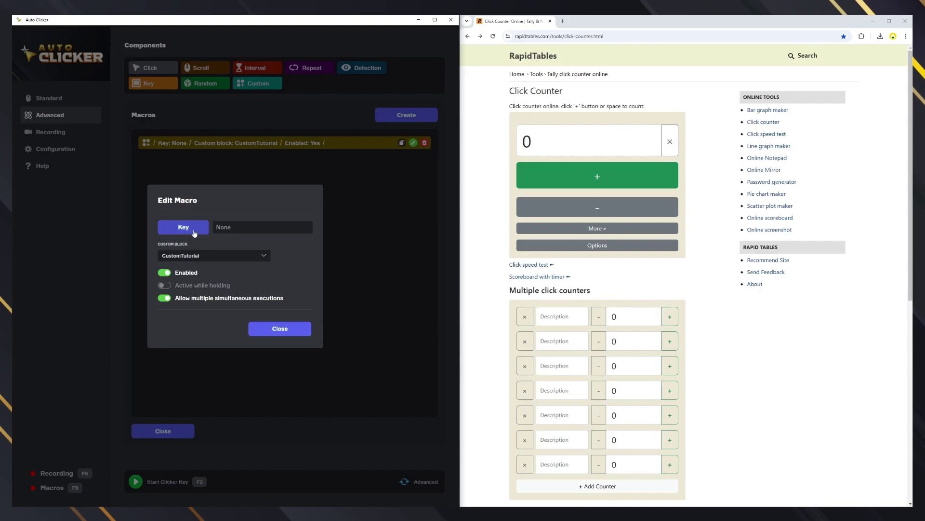
{"action": "left_click", "coordinate": [193, 232]}
{"action": "key", "text": "space"}
{"action": "left_click", "coordinate": [260, 328]}
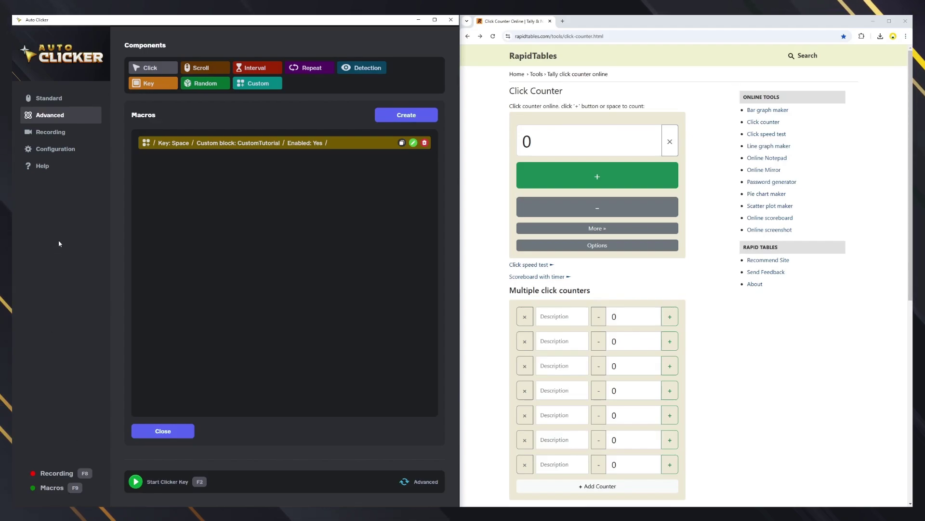
Check Configuration, trigger the CustomTutorial macro until the counter hits 150, then reopen its Edit Macro settings.
{"action": "left_click", "coordinate": [60, 148]}
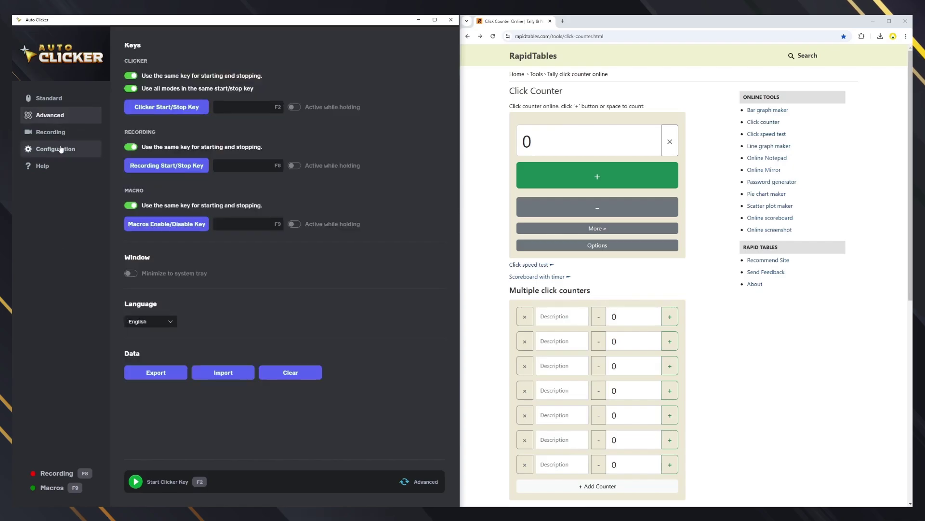
{"action": "left_click", "coordinate": [57, 118]}
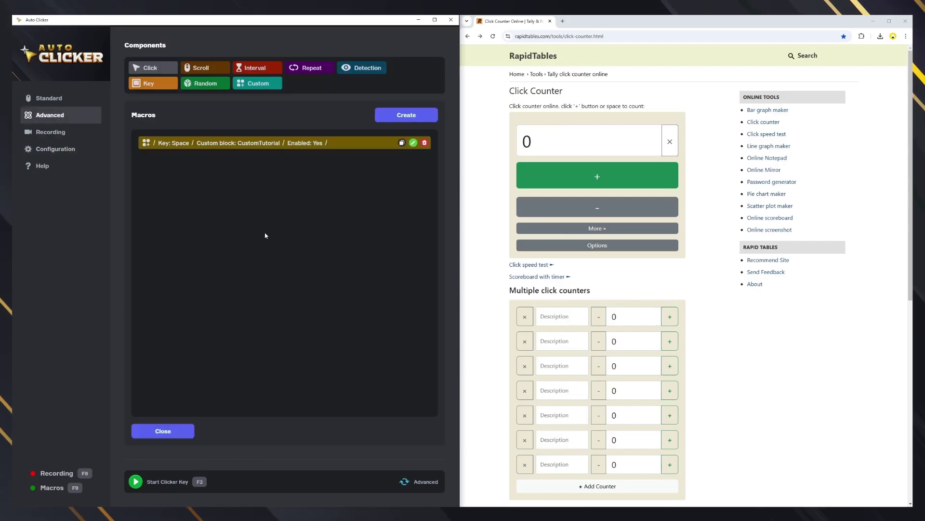
{"action": "key", "text": "F9"}
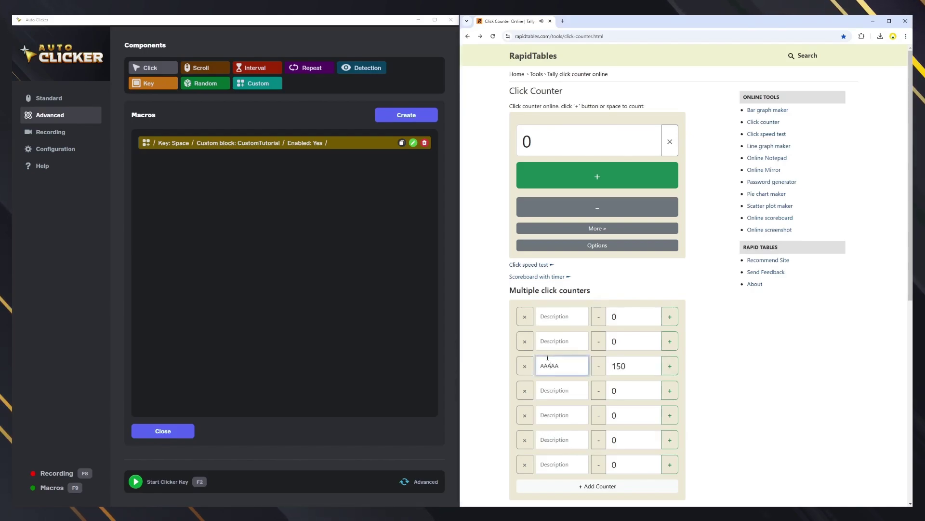
{"action": "left_click", "coordinate": [300, 293]}
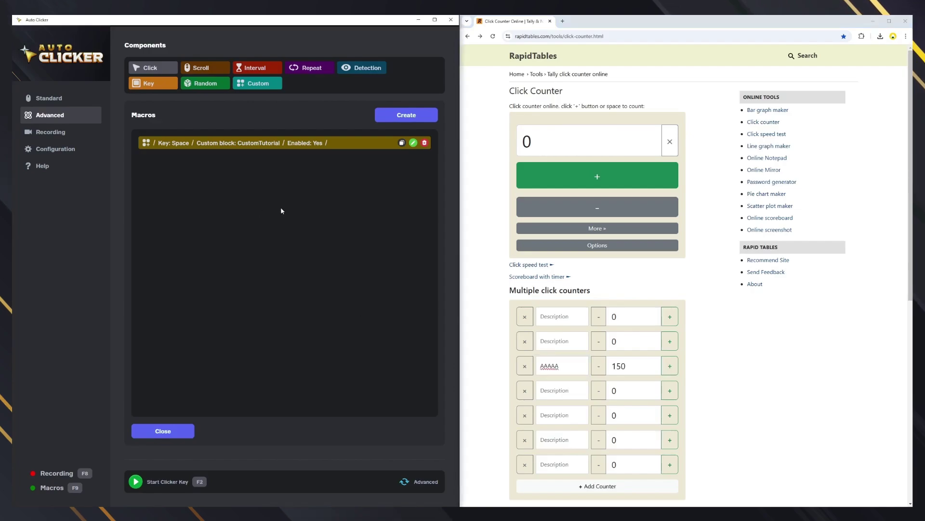
{"action": "left_click", "coordinate": [413, 142]}
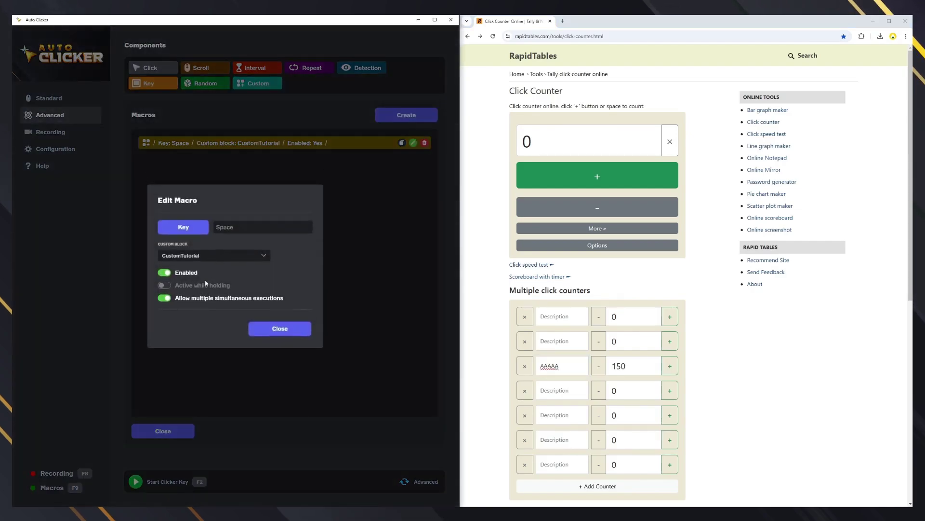
In Edit Macro, leave Allow multiple simultaneous executions off, enable Active while holding, and close.
{"action": "left_click", "coordinate": [164, 297]}
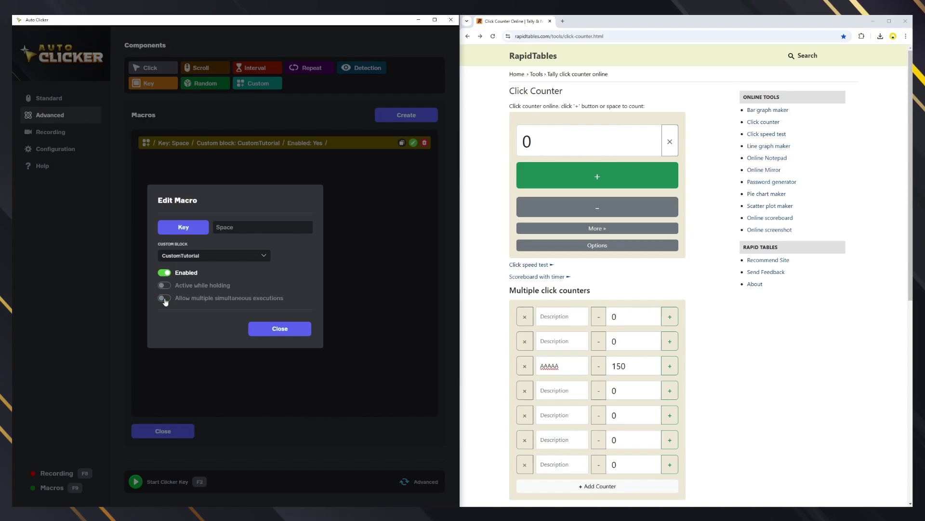
{"action": "left_click", "coordinate": [164, 298]}
{"action": "left_click", "coordinate": [164, 298]}
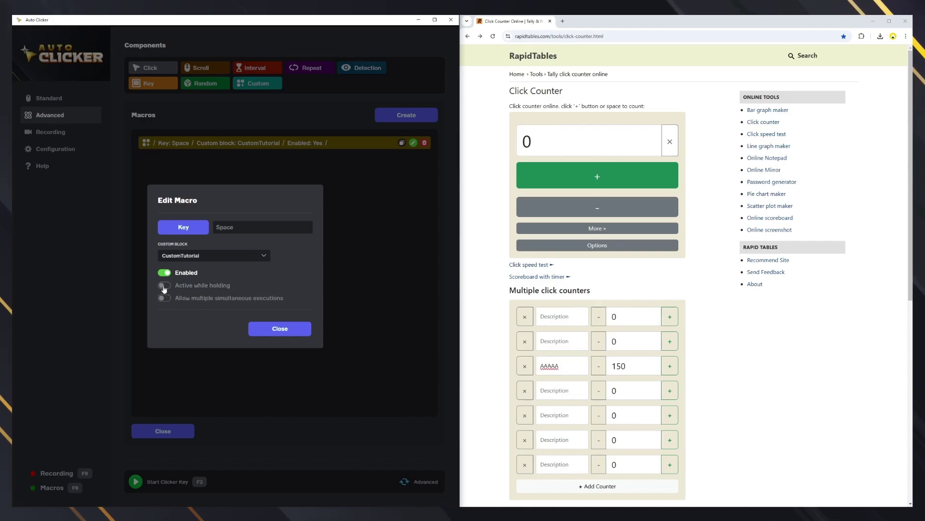
{"action": "left_click", "coordinate": [165, 286]}
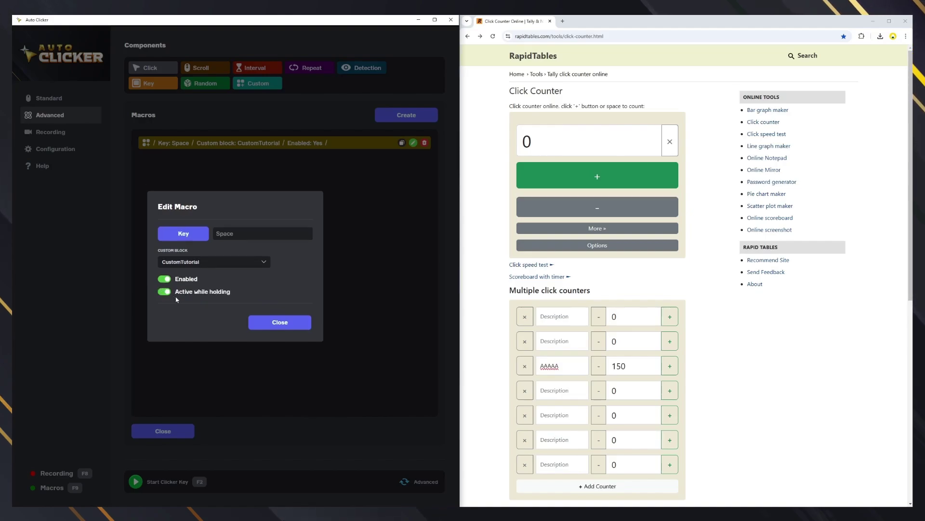
{"action": "left_click", "coordinate": [280, 322]}
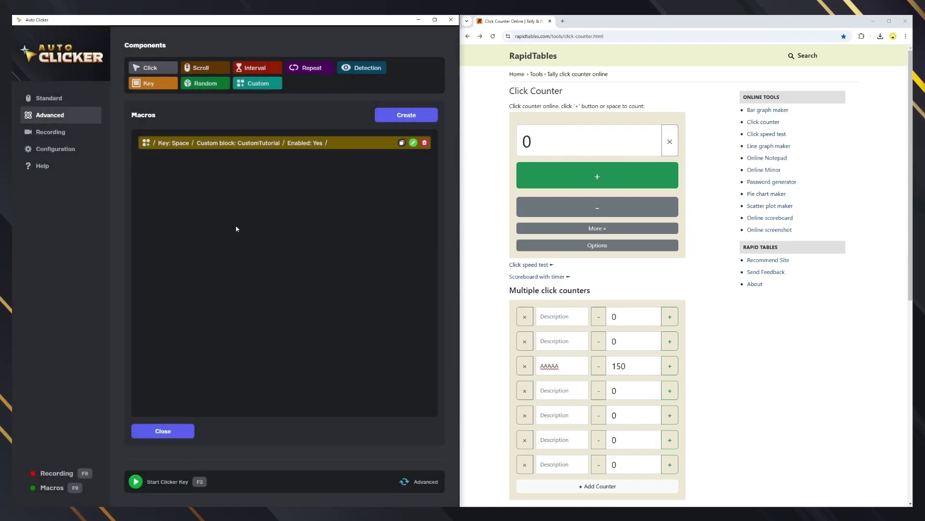